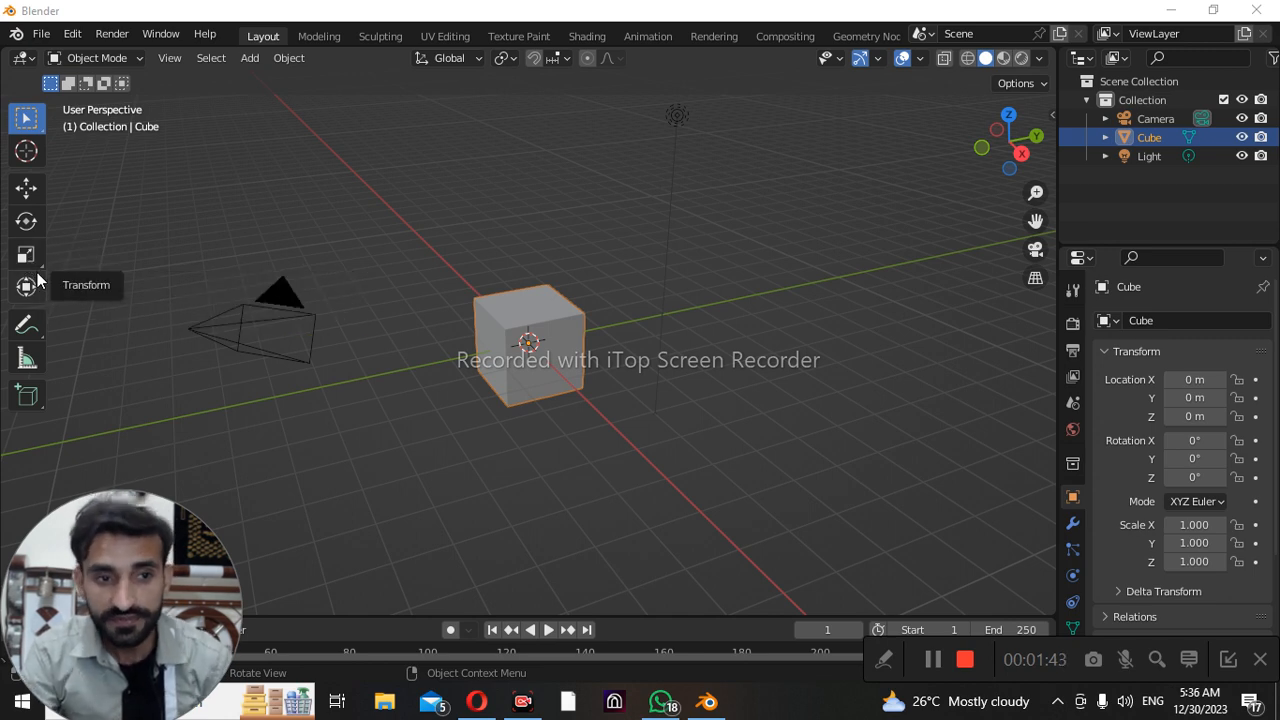
# Activate the Scale tool, try its gizmo on the camera, and reselect the default cube.
pyautogui.click(34, 264)
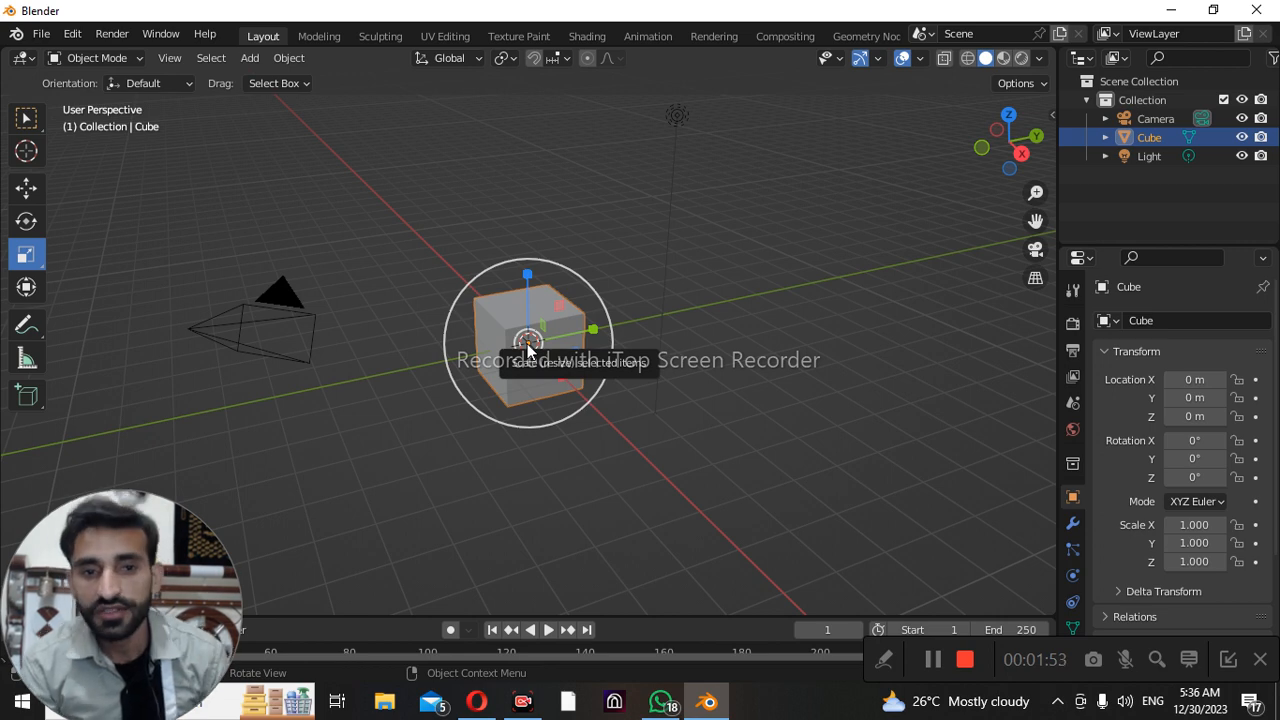
pyautogui.click(246, 319)
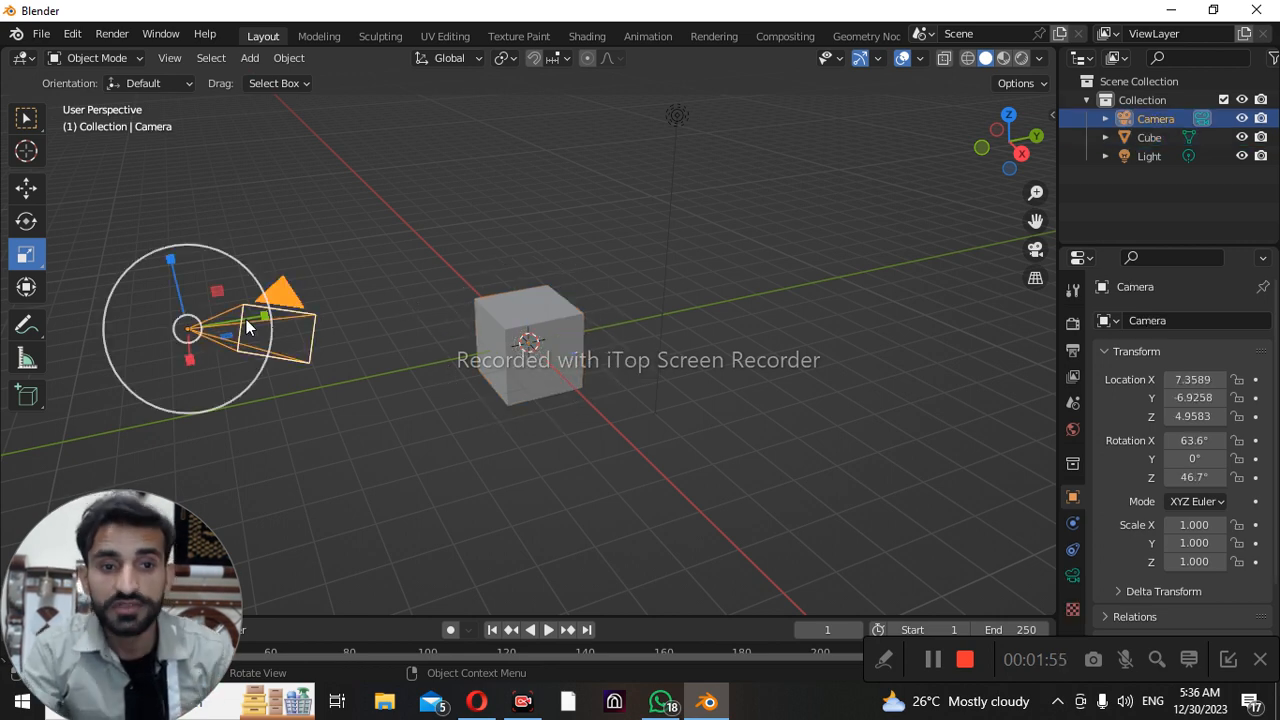
pyautogui.click(510, 342)
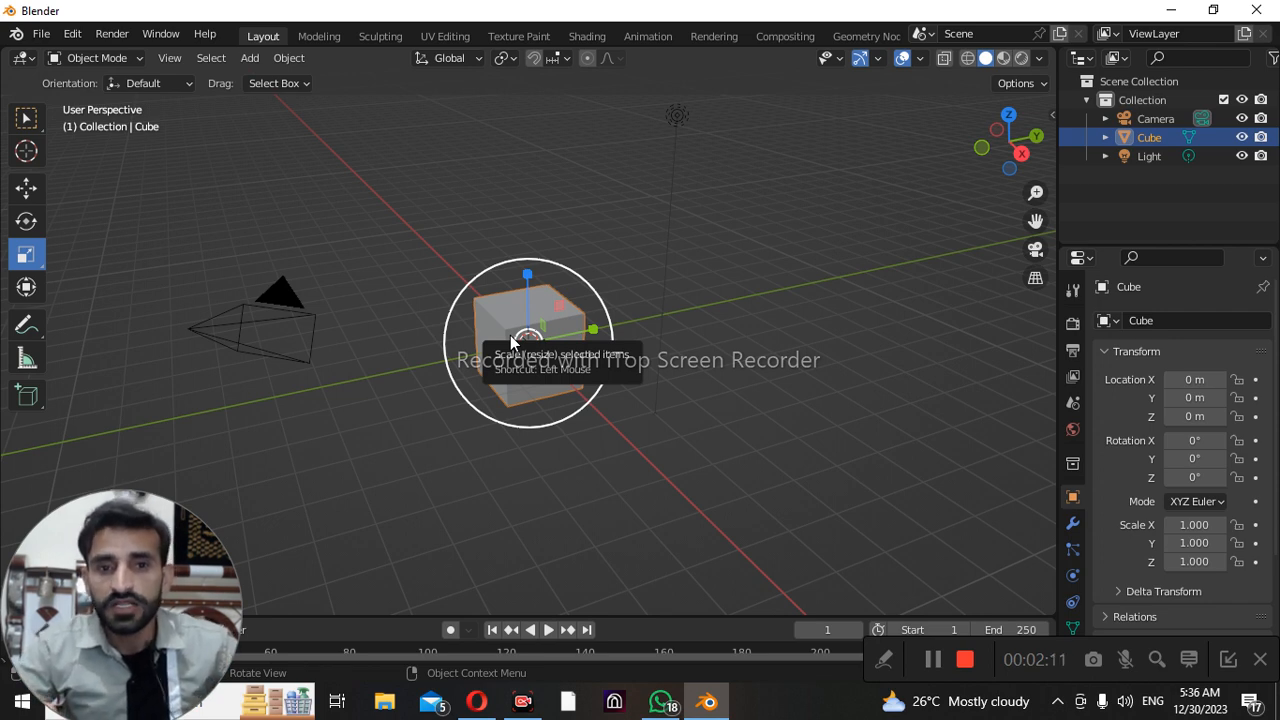
pyautogui.scroll(-8, 728, 259)
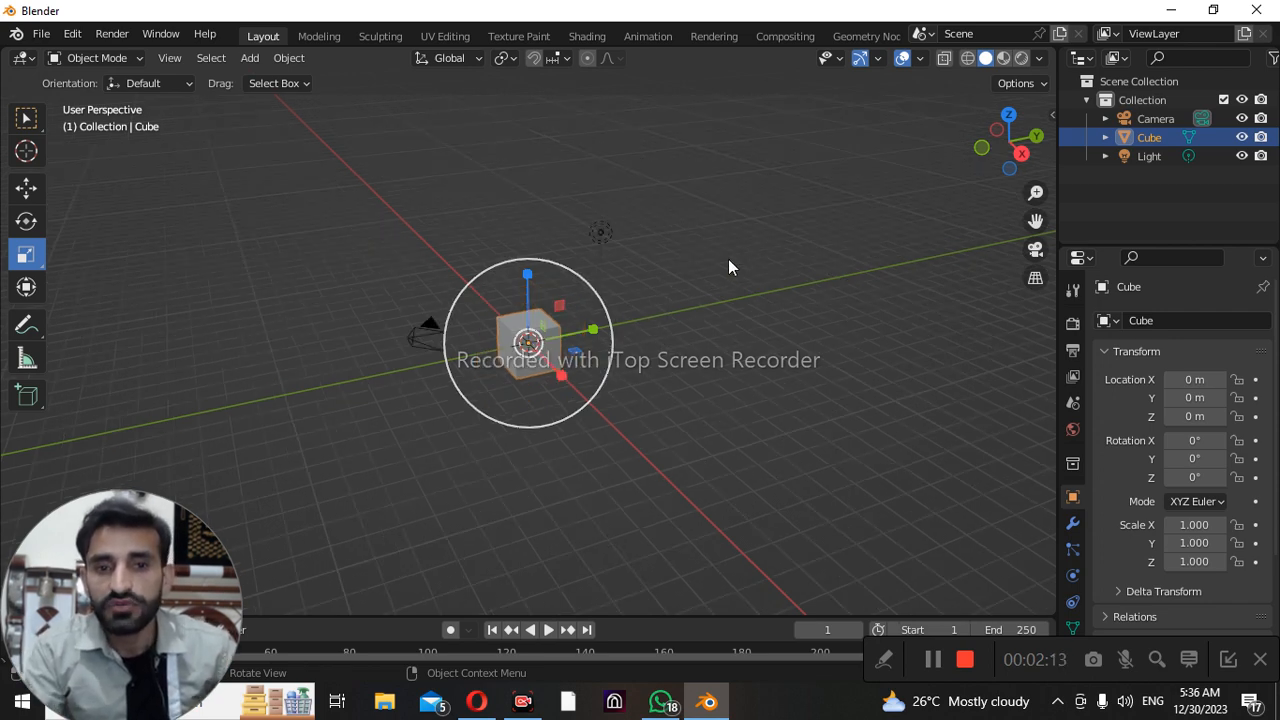
pyautogui.scroll(-3, 728, 259)
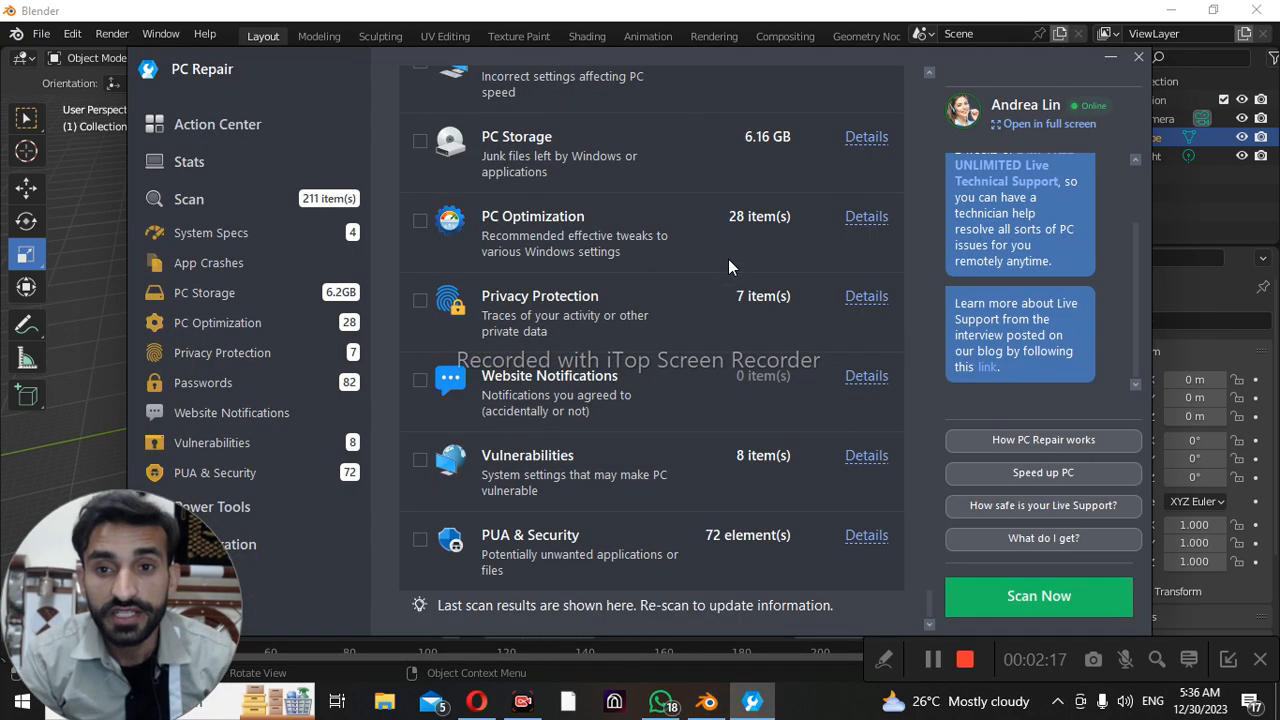
# Close the PC Repair pop-up window and confirm leaving it.
pyautogui.click(1141, 54)
pyautogui.click(739, 392)
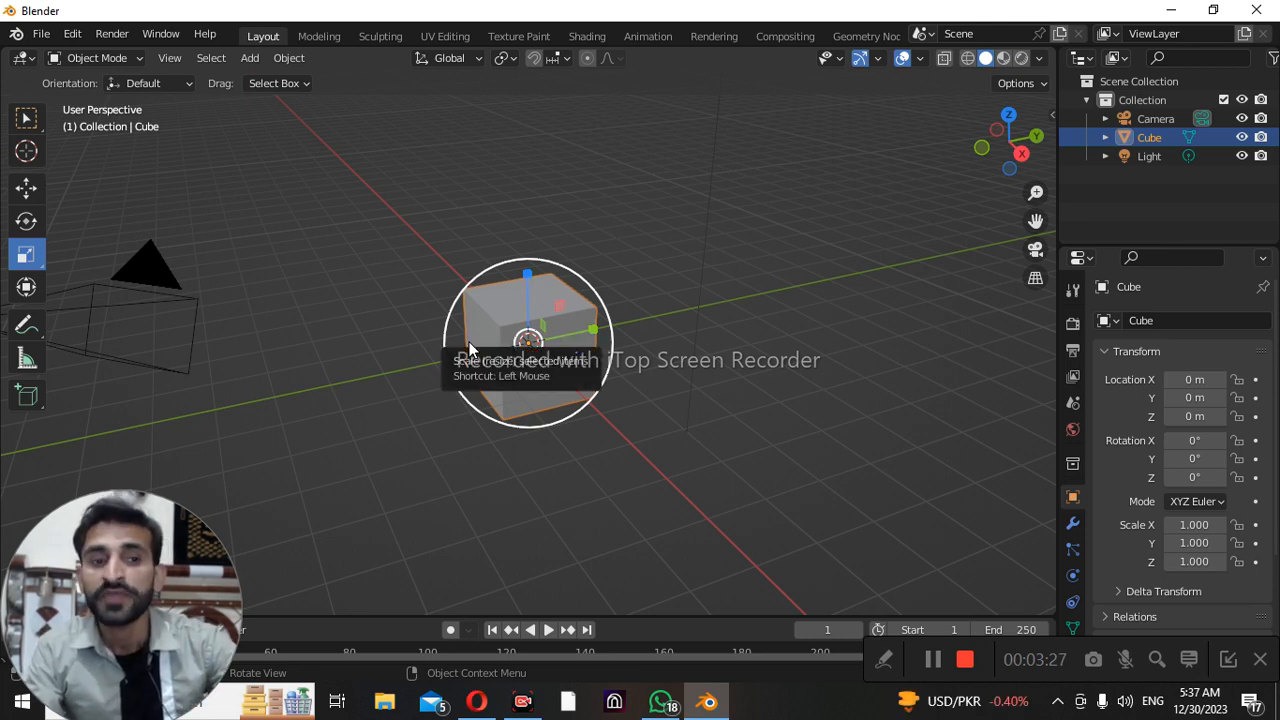
# Add the camera to the cube selection and scale both objects down slightly along the Y, Z and X axes.
pyautogui.keyDown('shift'); pyautogui.click(139, 316); pyautogui.keyUp('shift')
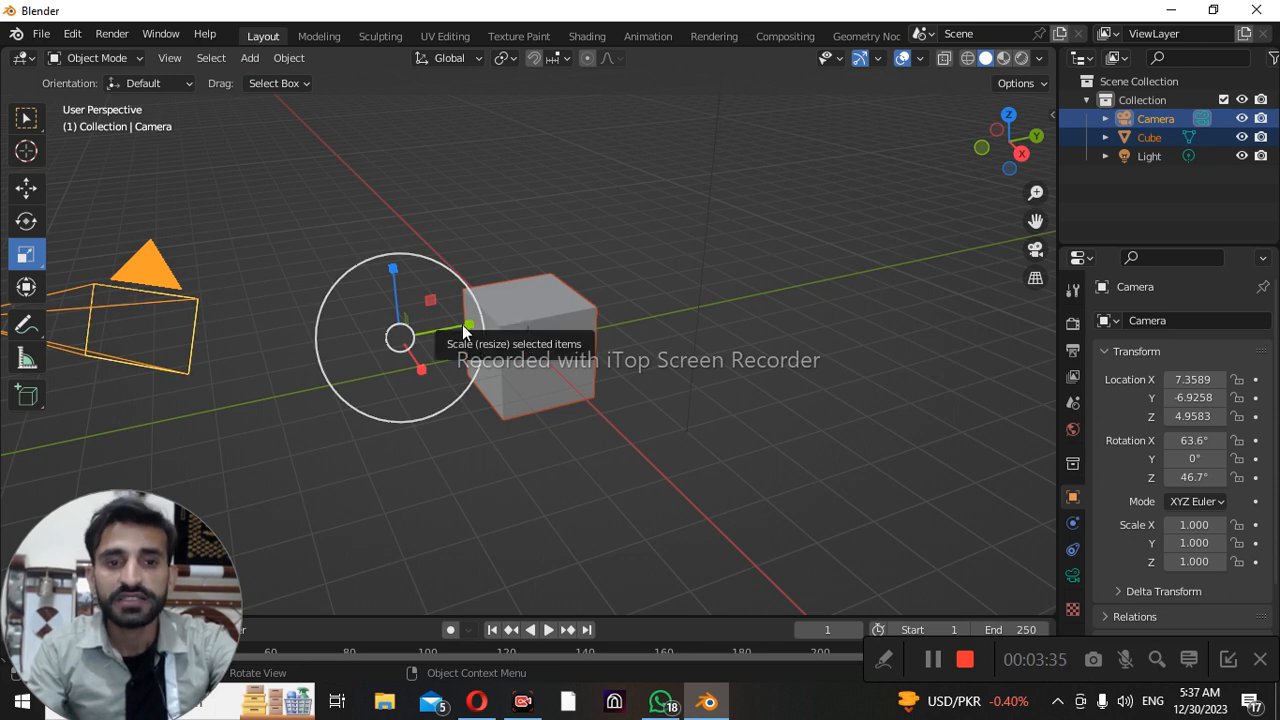
pyautogui.moveTo(463, 326)
pyautogui.mouseDown()
pyautogui.moveTo(527, 310)
pyautogui.moveTo(447, 315)
pyautogui.mouseUp()
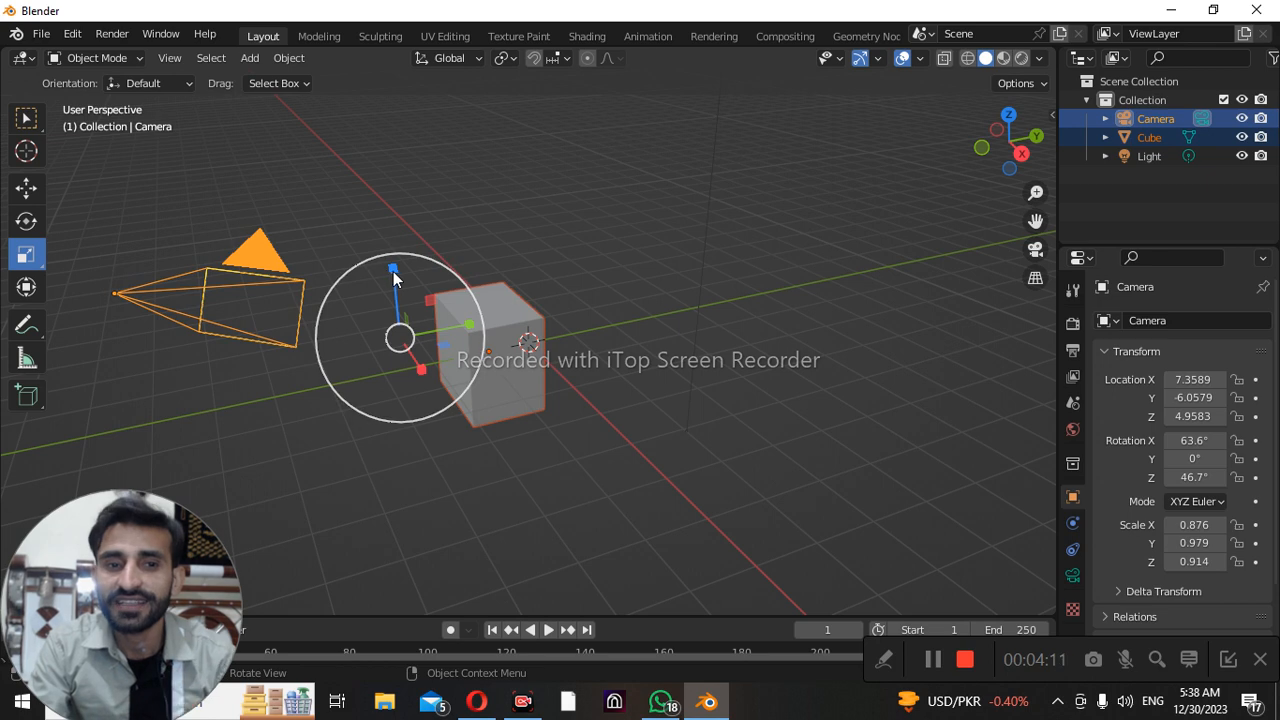
pyautogui.moveTo(393, 270)
pyautogui.mouseDown()
pyautogui.moveTo(390, 232)
pyautogui.moveTo(395, 278)
pyautogui.mouseUp()
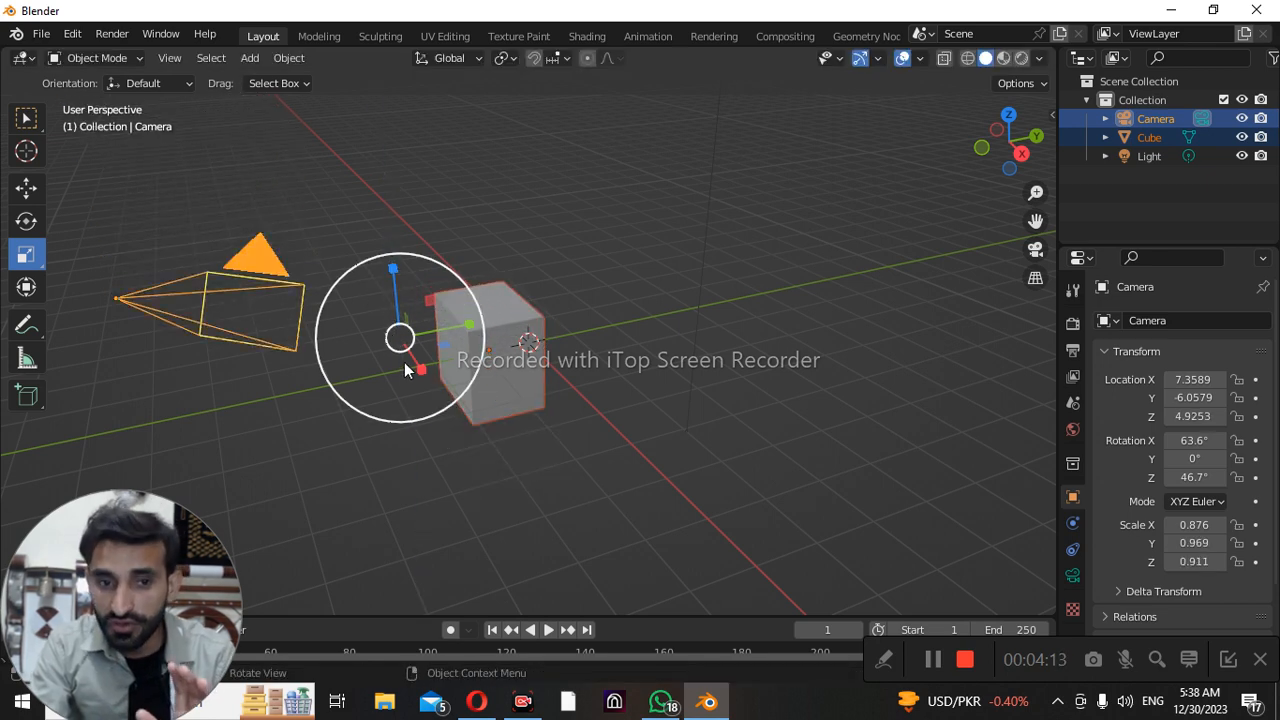
pyautogui.moveTo(421, 369)
pyautogui.mouseDown()
pyautogui.moveTo(440, 395)
pyautogui.moveTo(420, 367)
pyautogui.mouseUp()
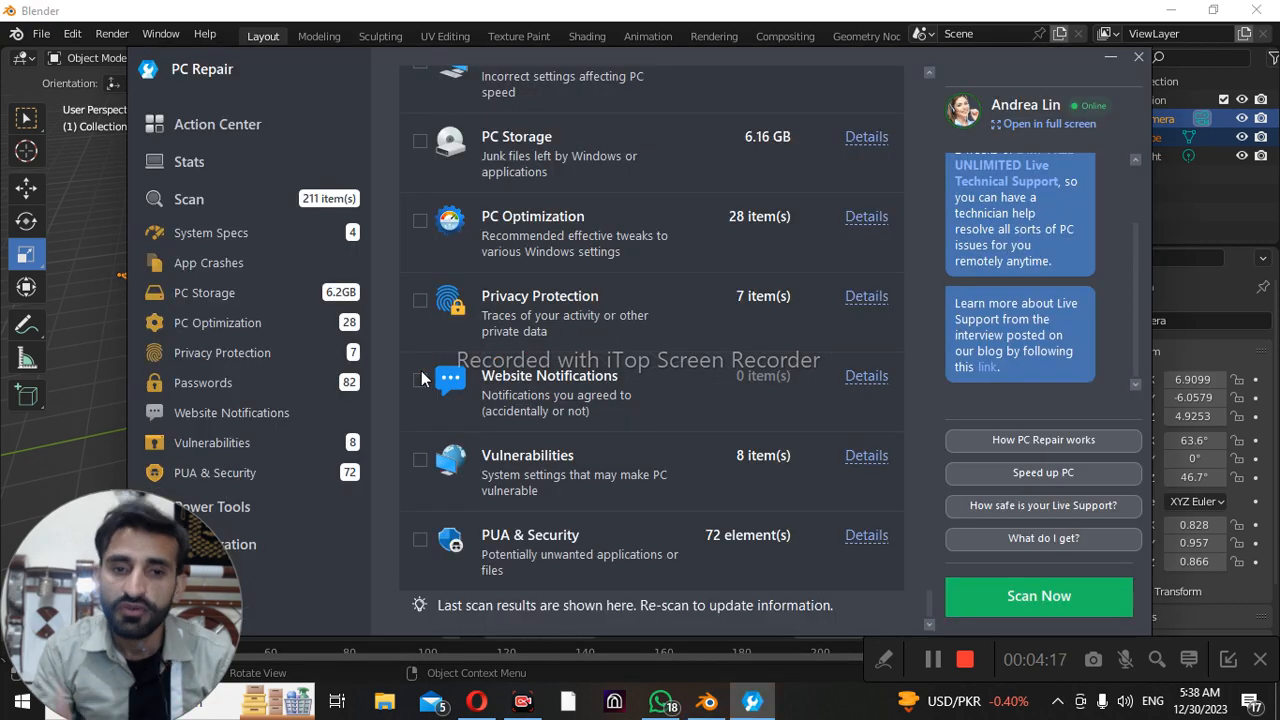
# Dismiss the PC Repair window that has popped up again.
pyautogui.click(1142, 55)
pyautogui.click(736, 385)
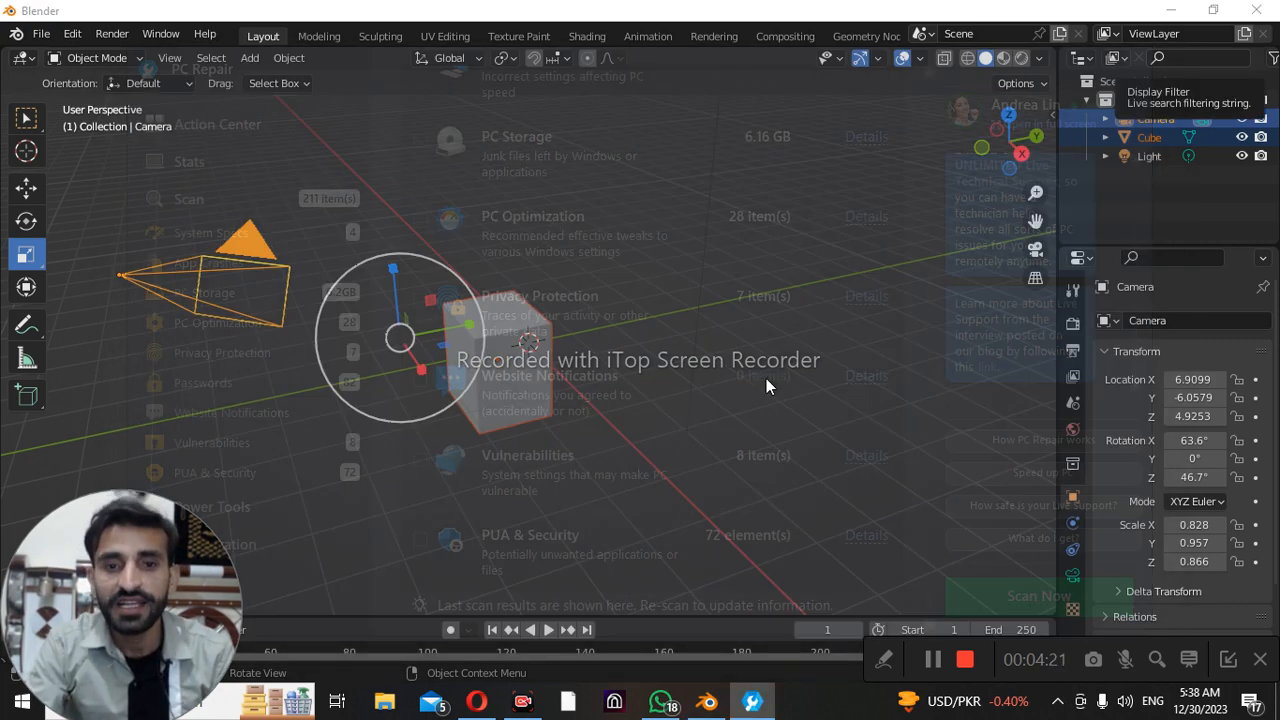
# Select only the cube and stretch it along Y, Z and X to a scale of about 4.87, 2.77, 4.08 (X, Y, Z).
pyautogui.click(358, 229)
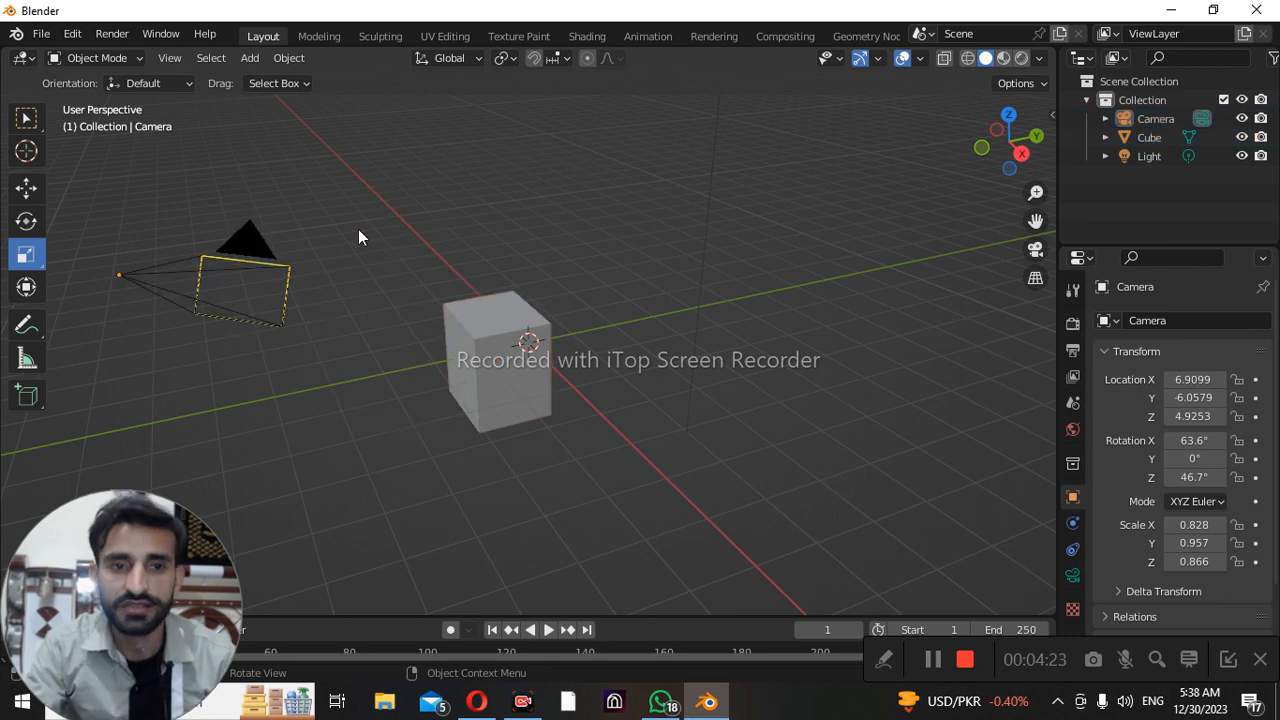
pyautogui.click(497, 358)
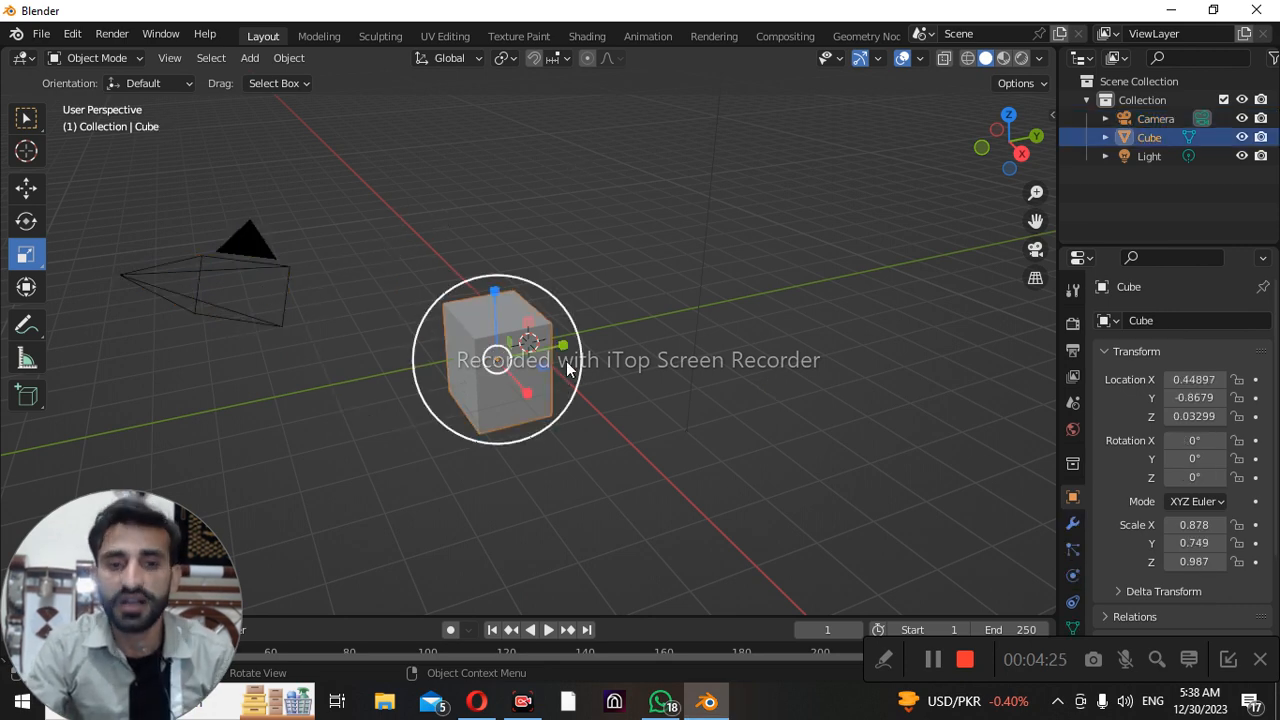
pyautogui.moveTo(560, 352); pyautogui.dragTo(740, 328)
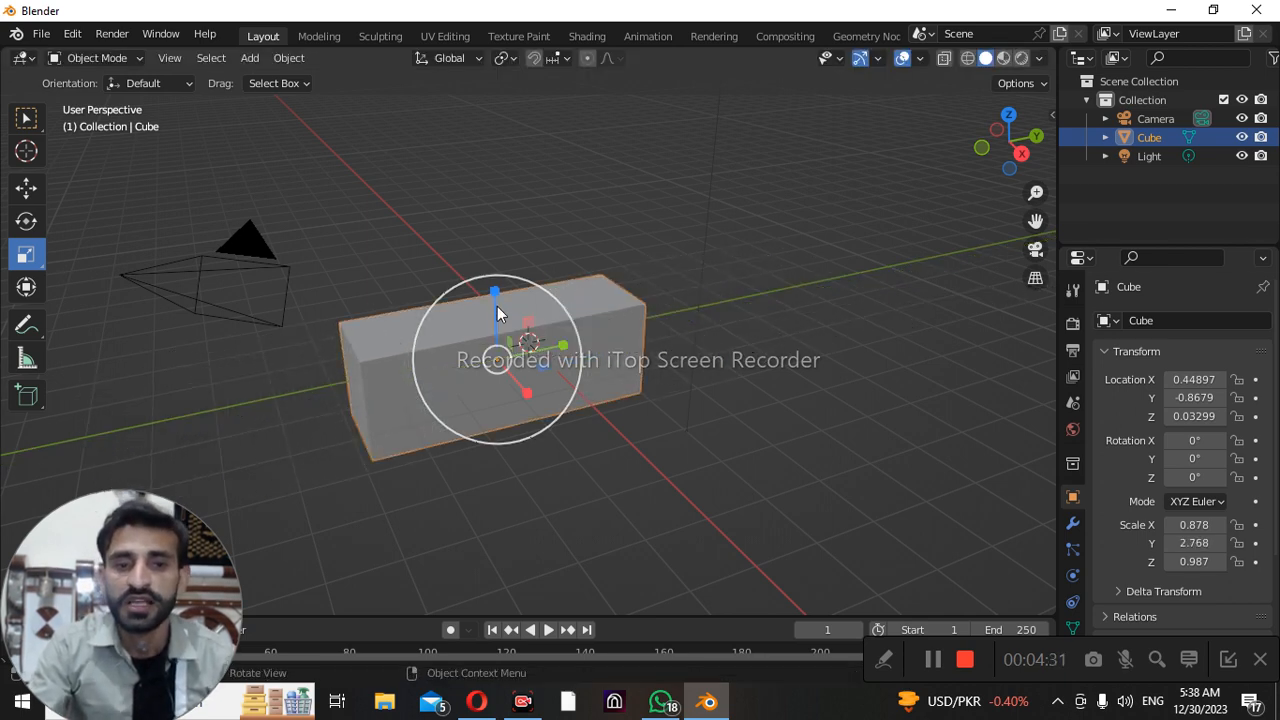
pyautogui.moveTo(493, 303); pyautogui.dragTo(510, 102)
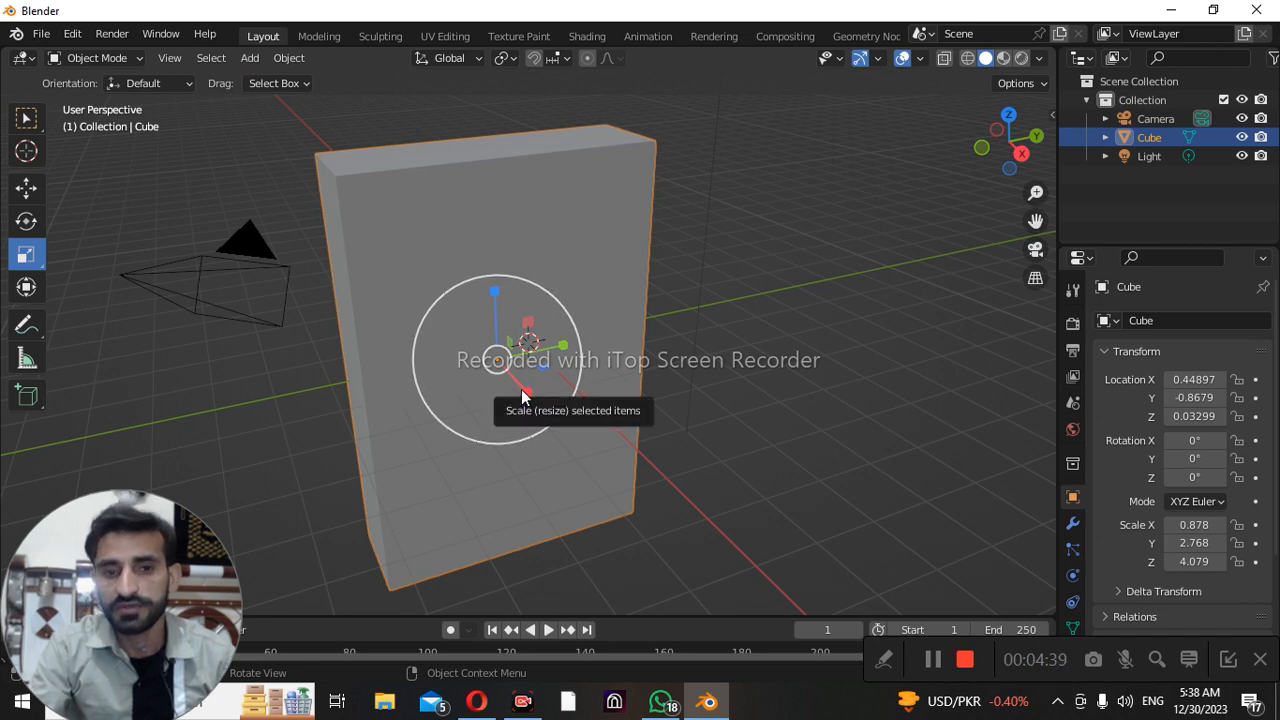
pyautogui.moveTo(522, 397); pyautogui.dragTo(568, 604)
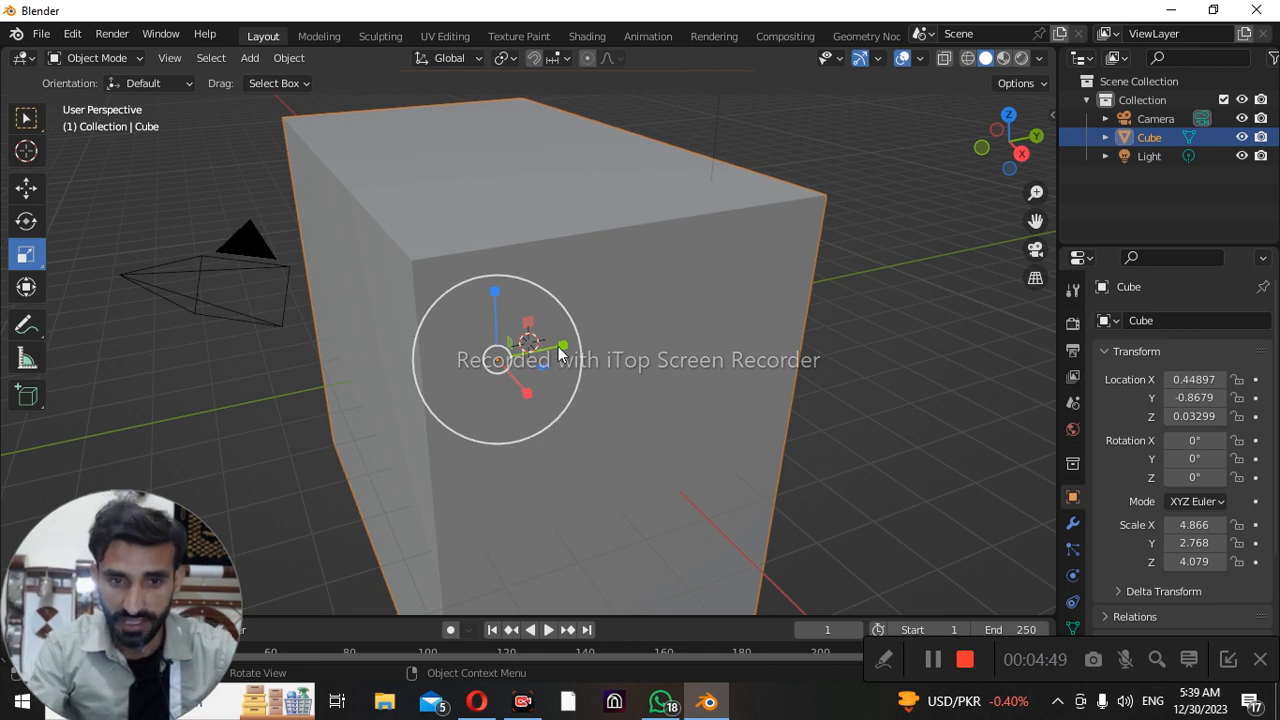
# Shrink the cube along its axes to a scale of about 1.17, 0.92, 0.93 (X, Y, Z) and deselect it.
pyautogui.moveTo(563, 347); pyautogui.dragTo(494, 357)
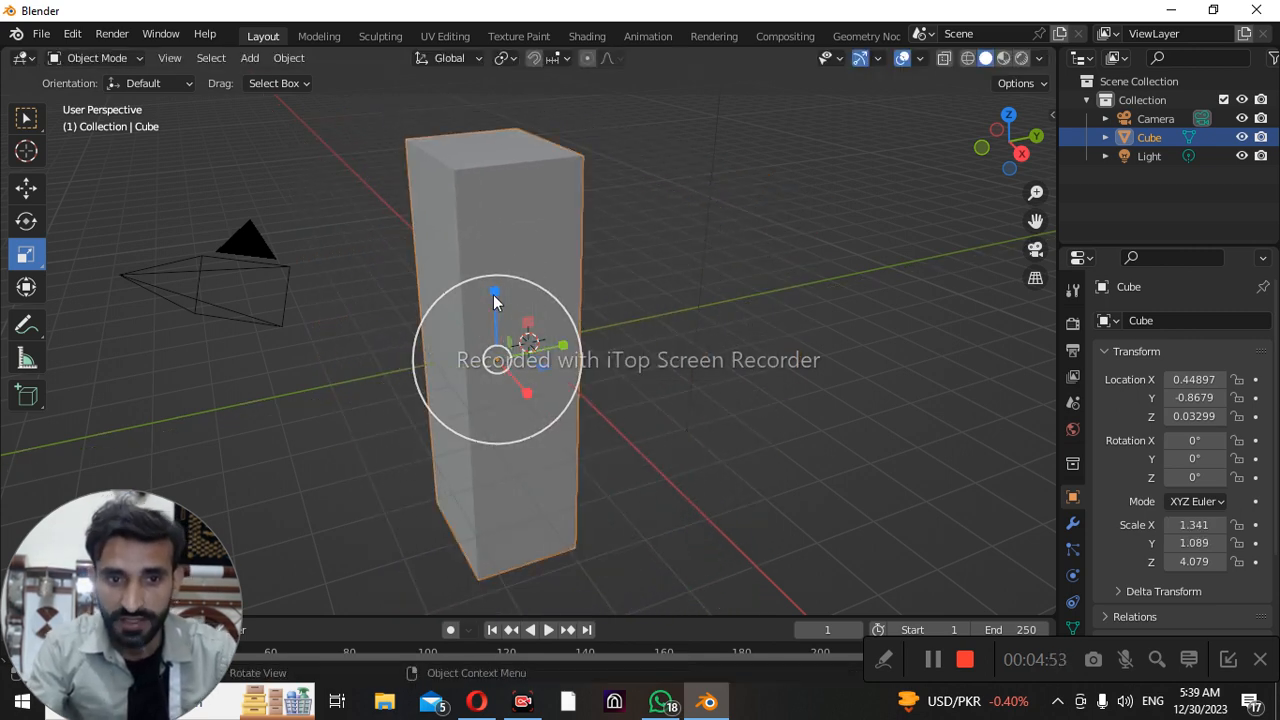
pyautogui.moveTo(494, 300); pyautogui.dragTo(519, 390)
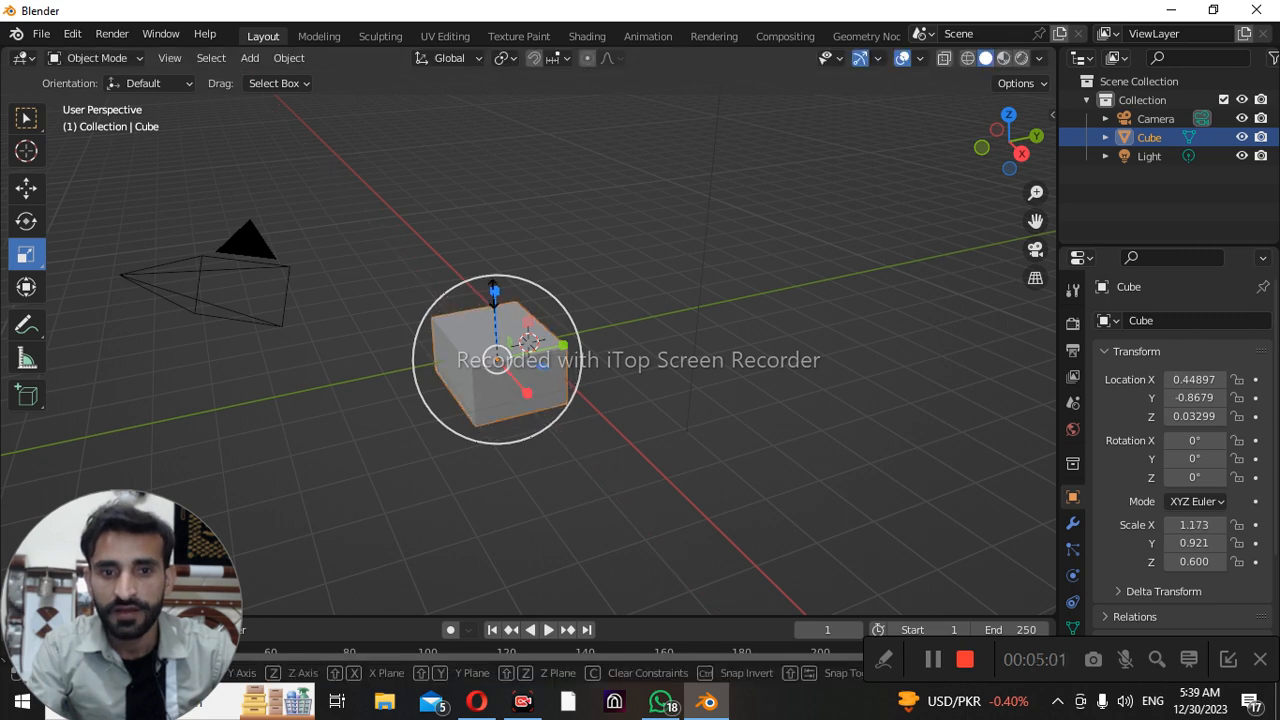
pyautogui.moveTo(494, 291); pyautogui.dragTo(494, 259)
pyautogui.click(668, 315)
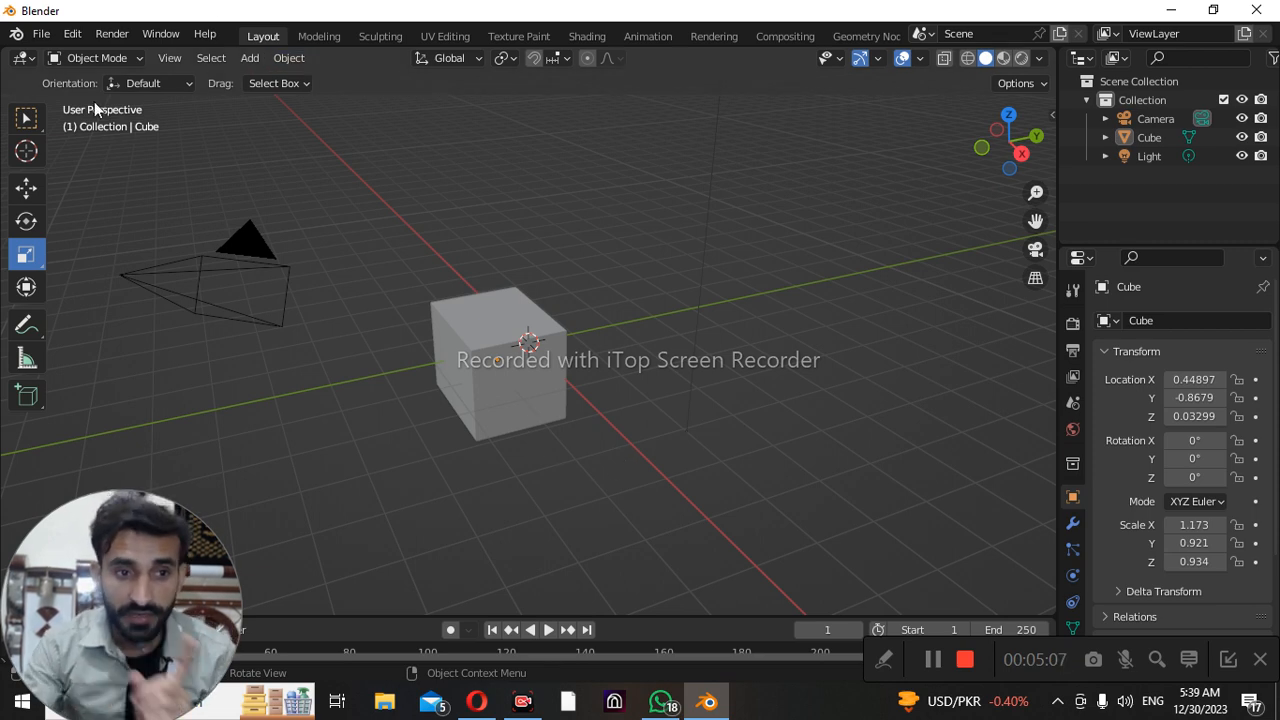
# Switch from the Scale tool to its Scale Cage variant.
pyautogui.click(42, 267)
pyautogui.click(42, 267)
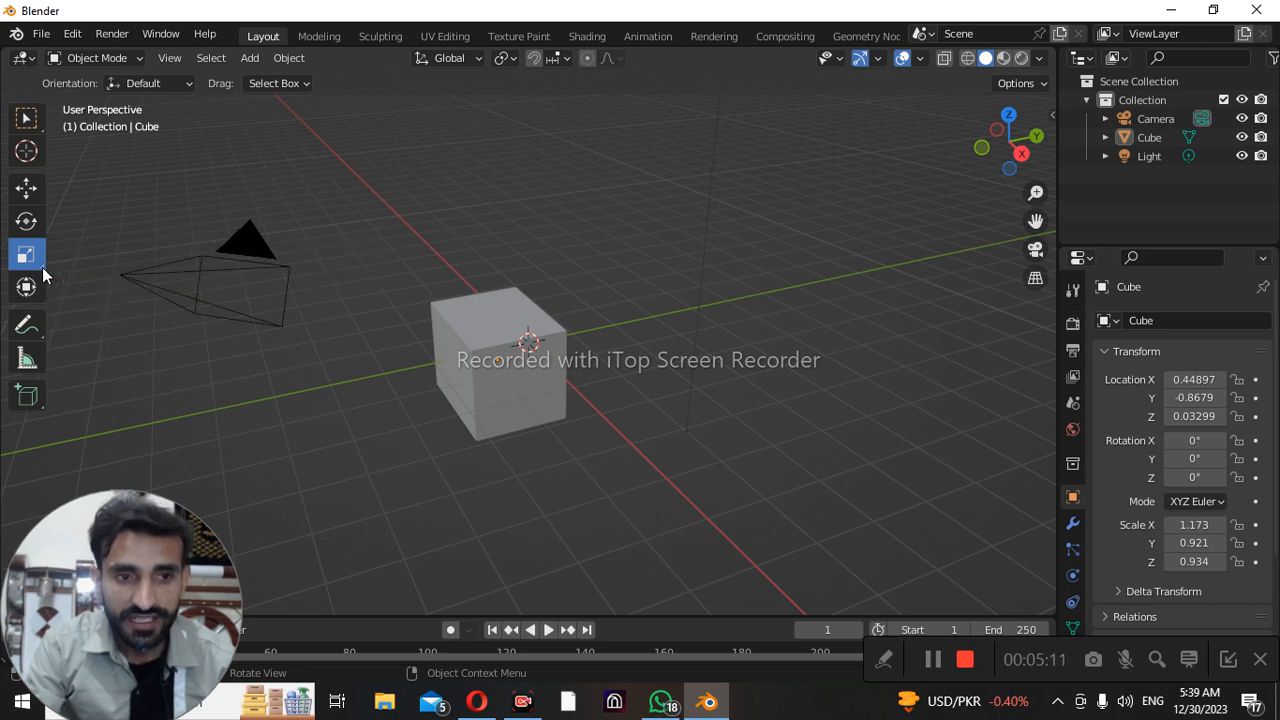
pyautogui.moveTo(42, 267); pyautogui.dragTo(90, 300)
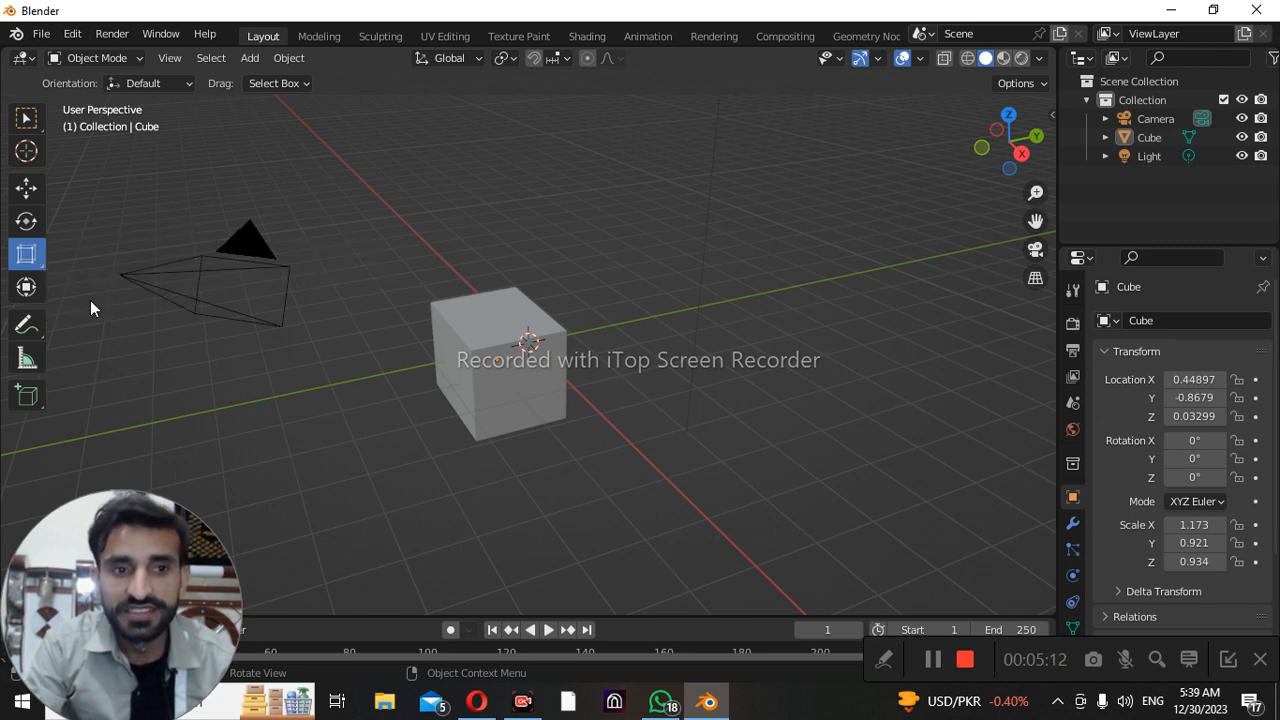
pyautogui.click(42, 268)
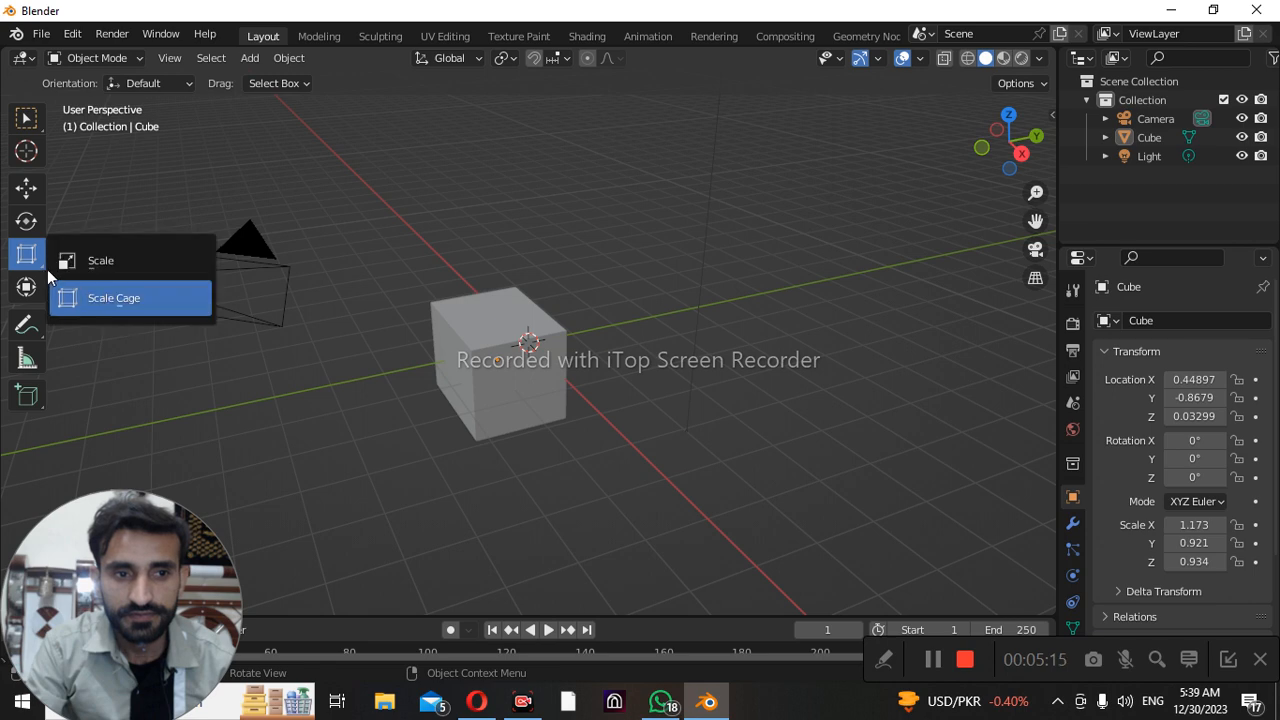
pyautogui.moveTo(47, 269); pyautogui.dragTo(101, 301)
# Select the cube and resize it by its cage corners to a scale of about 1.90, 1.49, 1.51 (X, Y, Z).
pyautogui.click(484, 362)
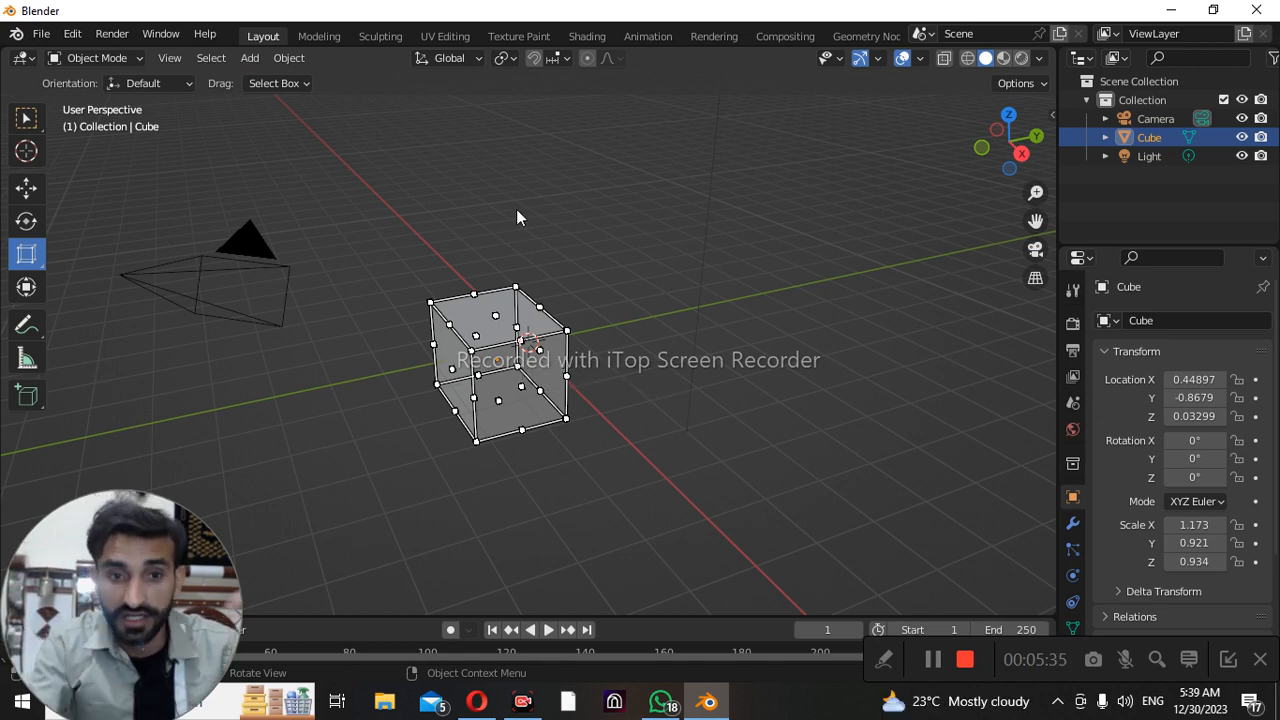
pyautogui.moveTo(519, 287); pyautogui.dragTo(658, 185)
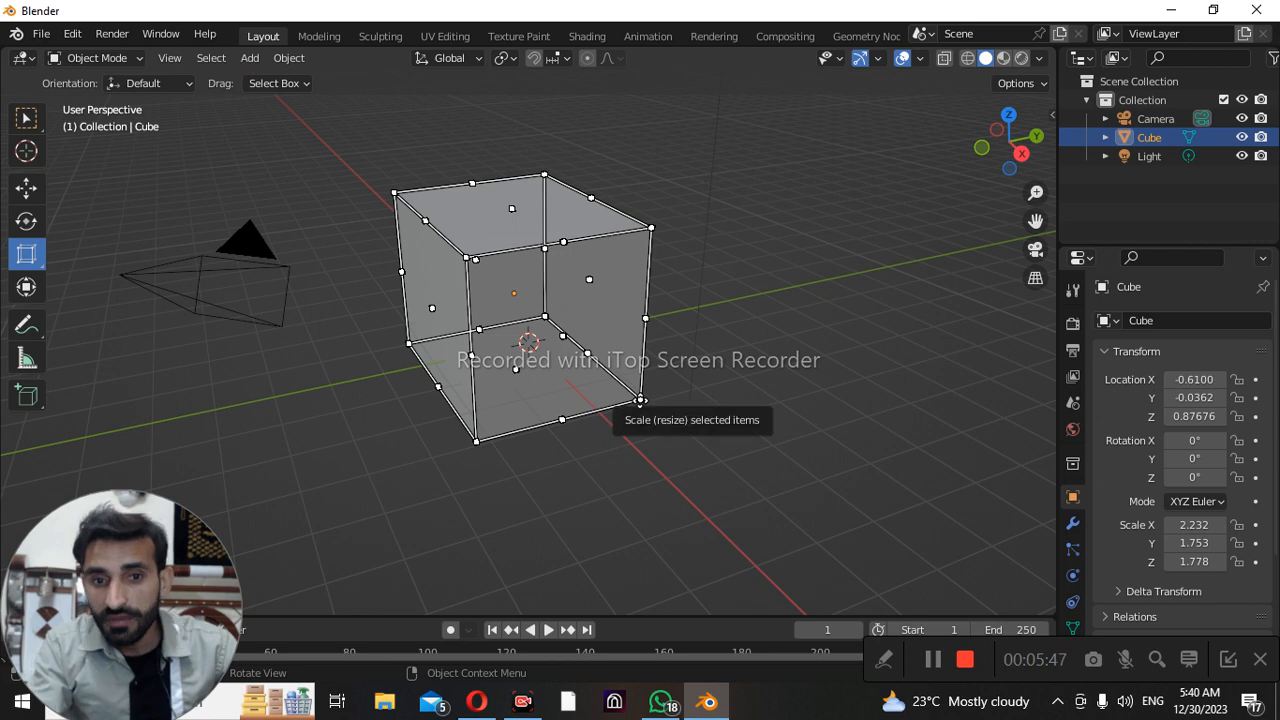
pyautogui.moveTo(641, 401)
pyautogui.mouseDown()
pyautogui.moveTo(791, 543)
pyautogui.moveTo(572, 287)
pyautogui.moveTo(644, 404)
pyautogui.mouseUp()
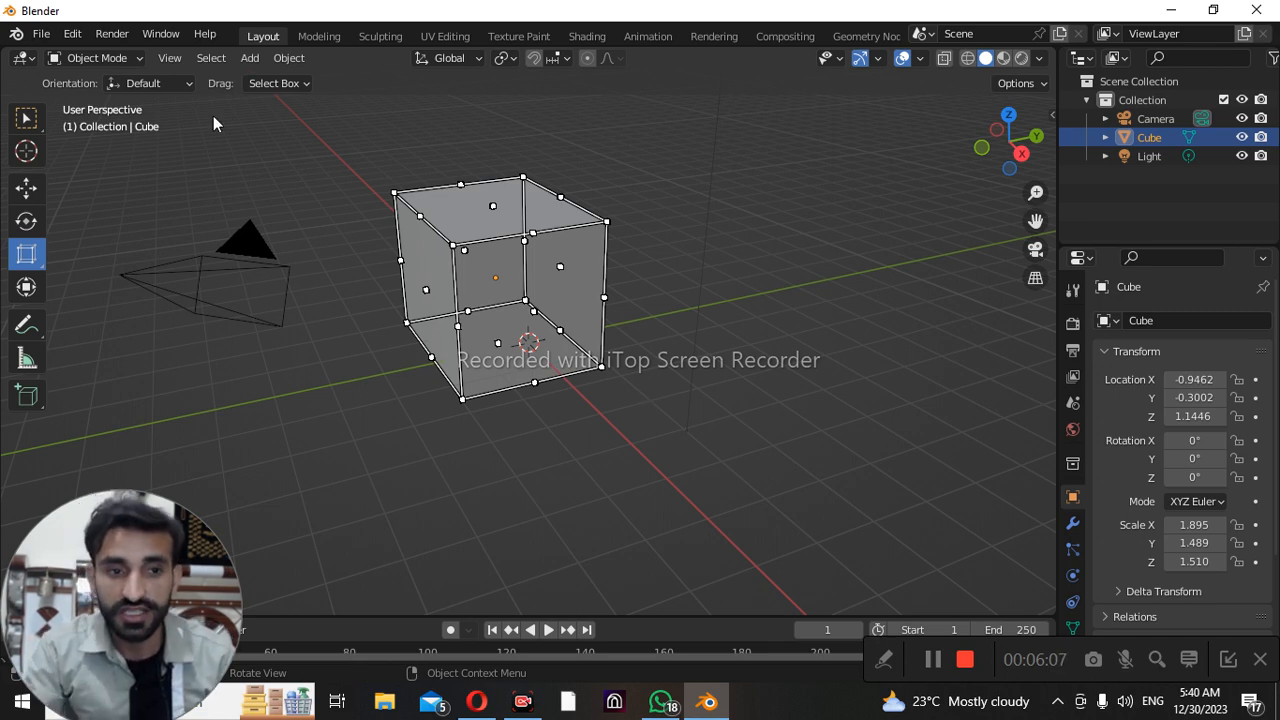
# With the Transform tool, rotate the cube to about 35.2°, -1.75°, -75.8° and move it along Y to about 1.86 m.
pyautogui.click(28, 288)
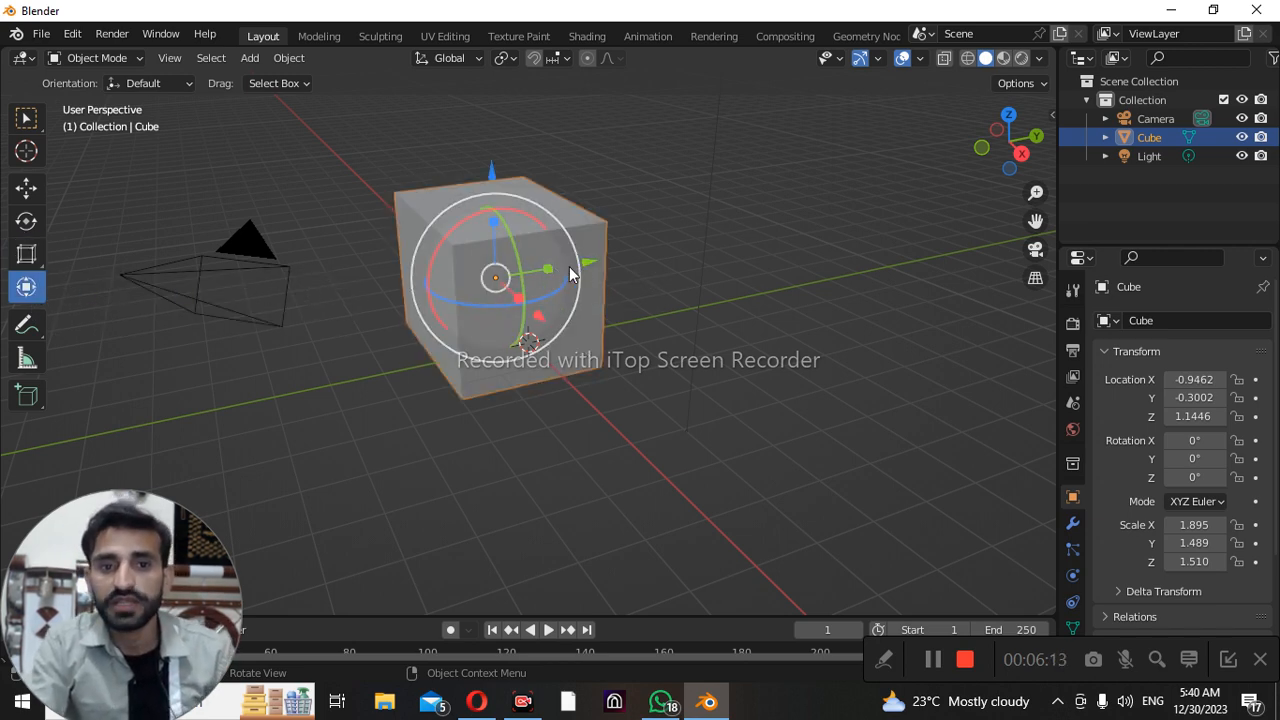
pyautogui.moveTo(557, 276); pyautogui.dragTo(435, 254)
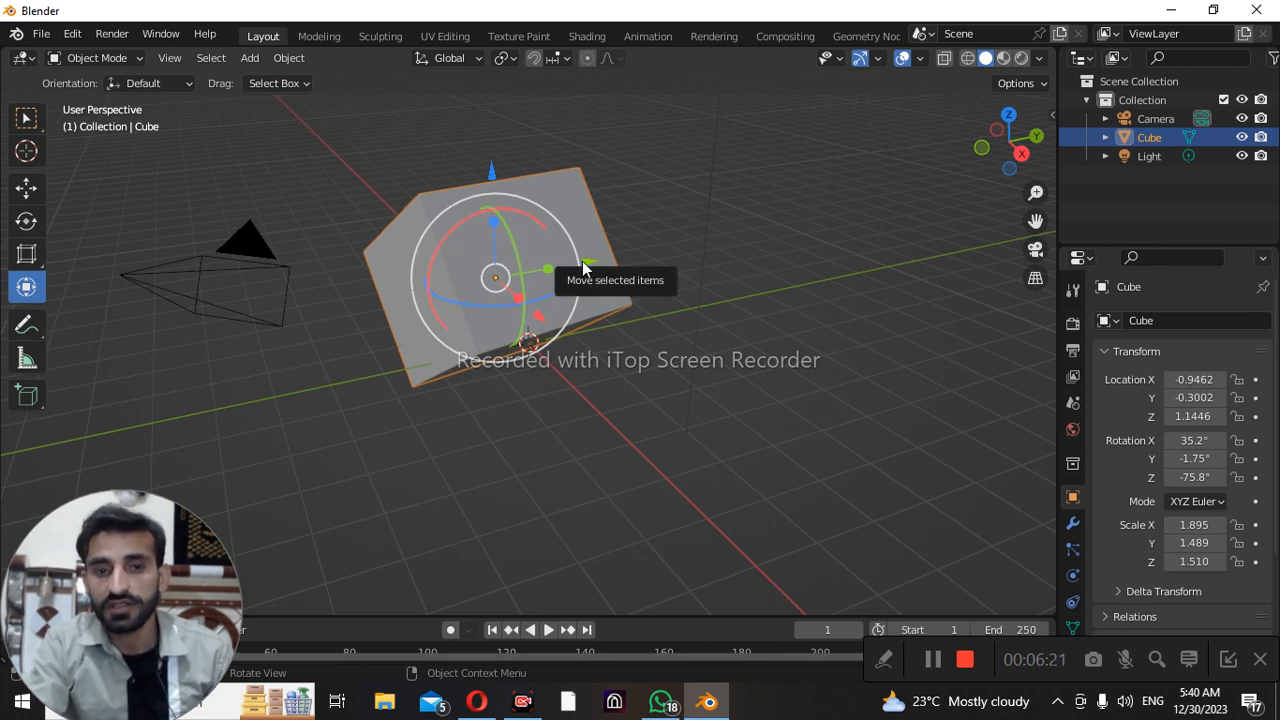
pyautogui.moveTo(585, 268)
pyautogui.mouseDown()
pyautogui.moveTo(850, 210)
pyautogui.moveTo(588, 266)
pyautogui.moveTo(503, 378)
pyautogui.moveTo(447, 376)
pyautogui.moveTo(667, 301)
pyautogui.moveTo(601, 268)
pyautogui.mouseUp()
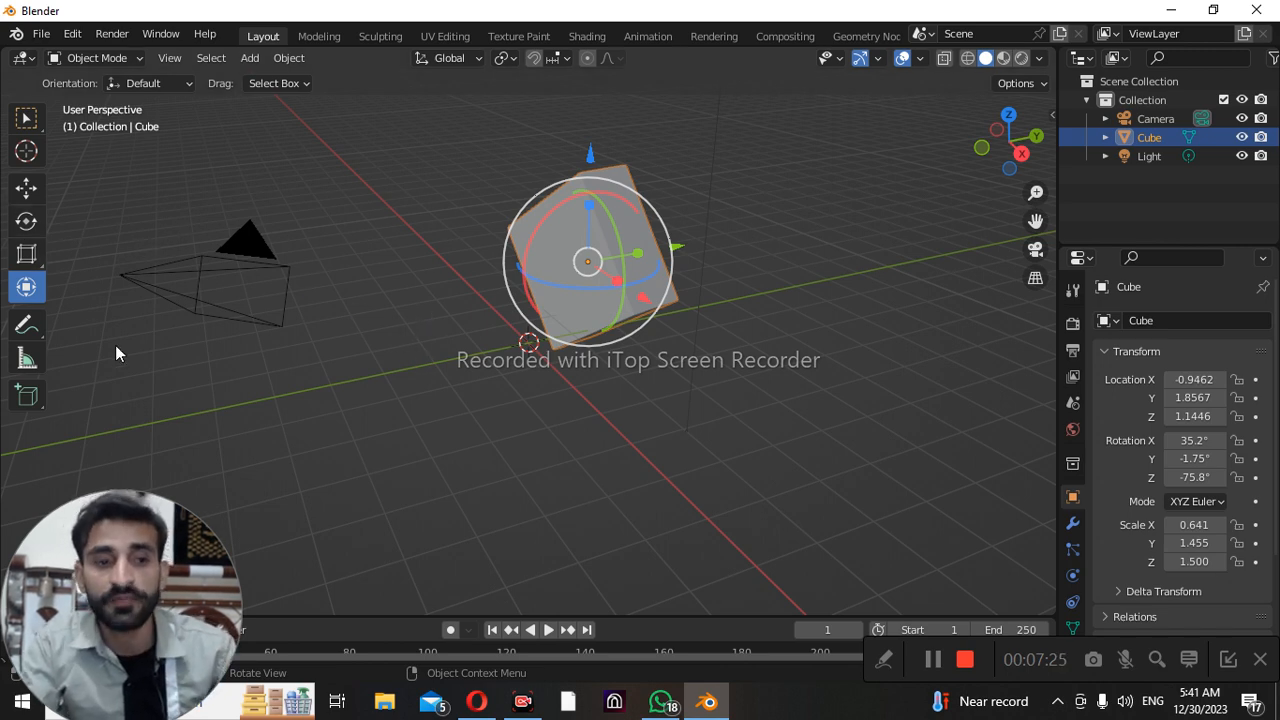
# With the Annotate tool, draw a large freehand loop around the cube and a short bent stroke across it.
pyautogui.click(40, 337)
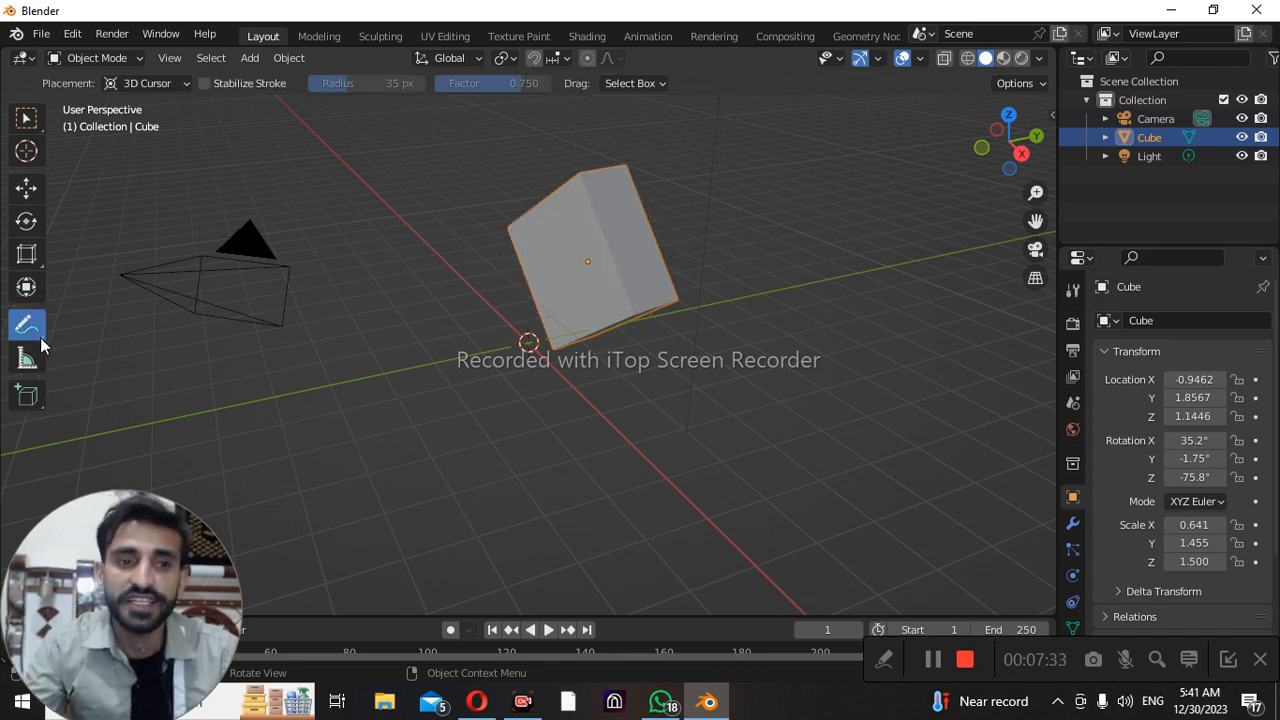
pyautogui.moveTo(343, 161)
pyautogui.mouseDown()
pyautogui.moveTo(380, 204)
pyautogui.moveTo(429, 363)
pyautogui.moveTo(640, 417)
pyautogui.moveTo(700, 84)
pyautogui.moveTo(345, 158)
pyautogui.mouseUp()
pyautogui.moveTo(583, 218)
pyautogui.mouseDown()
pyautogui.moveTo(620, 310)
pyautogui.moveTo(670, 318)
pyautogui.mouseUp()
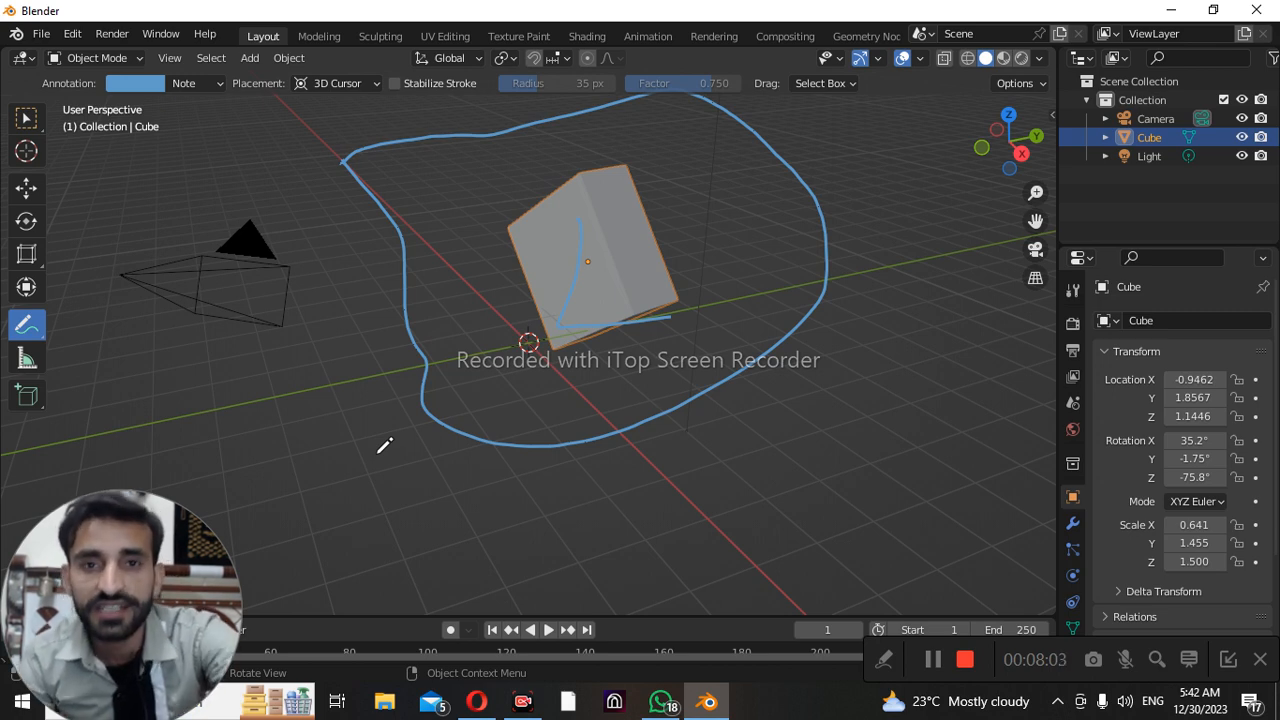
# Switch to the Annotate Line tool and after that to the Measure tool.
pyautogui.click(26, 323)
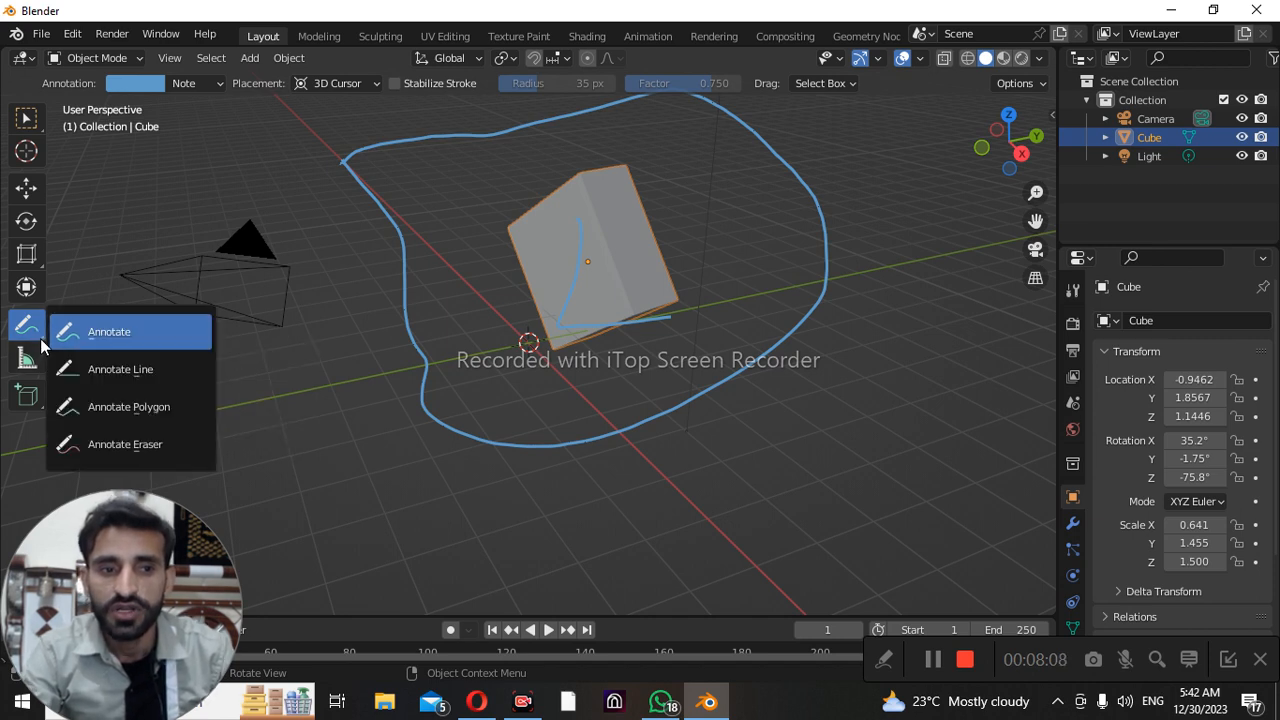
pyautogui.click(97, 379)
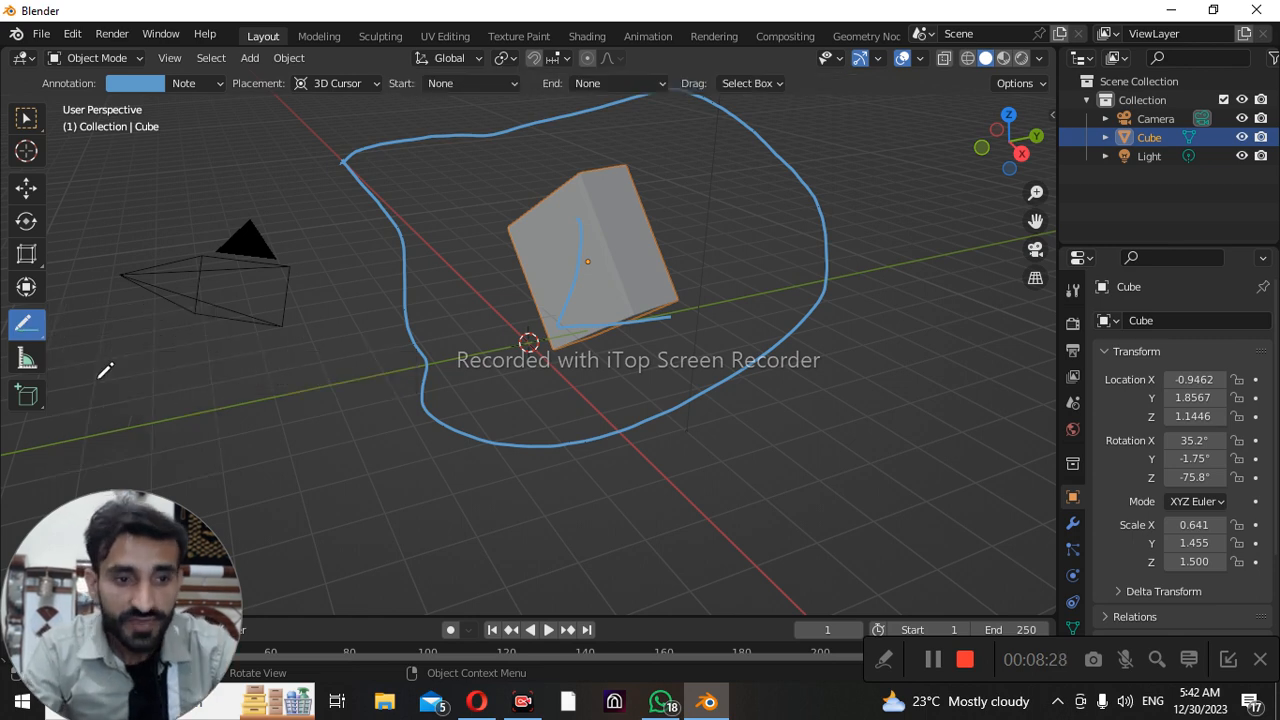
pyautogui.click(39, 367)
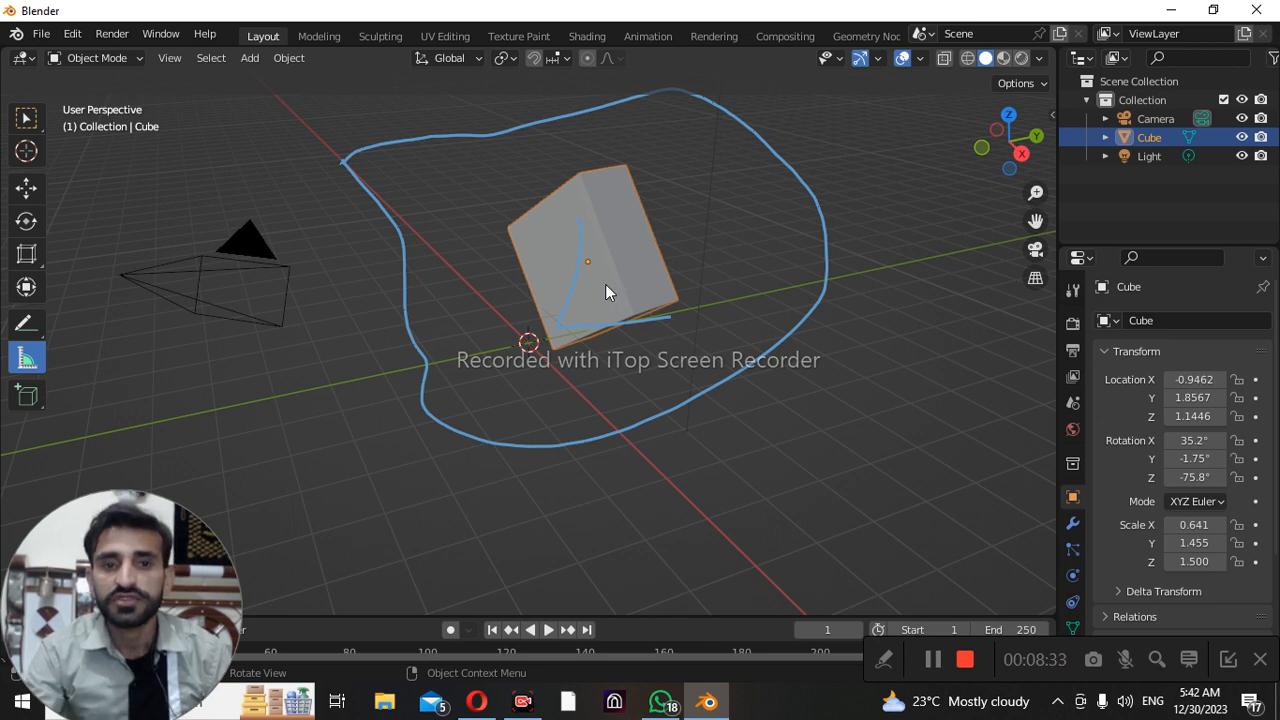
# Undo the annotation strokes and the cube's last scaling.
pyautogui.hotkey('ctrl', 'z')
pyautogui.hotkey('ctrl', 'z')
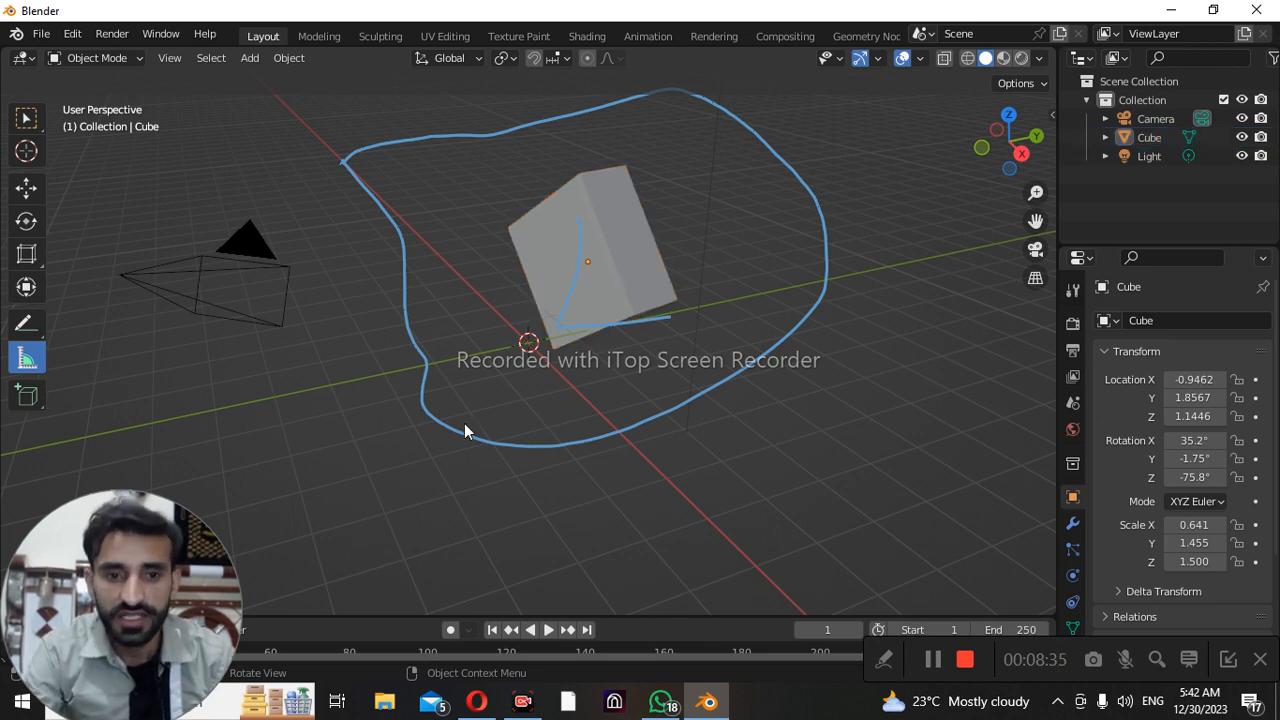
pyautogui.hotkey('ctrl', 'z')
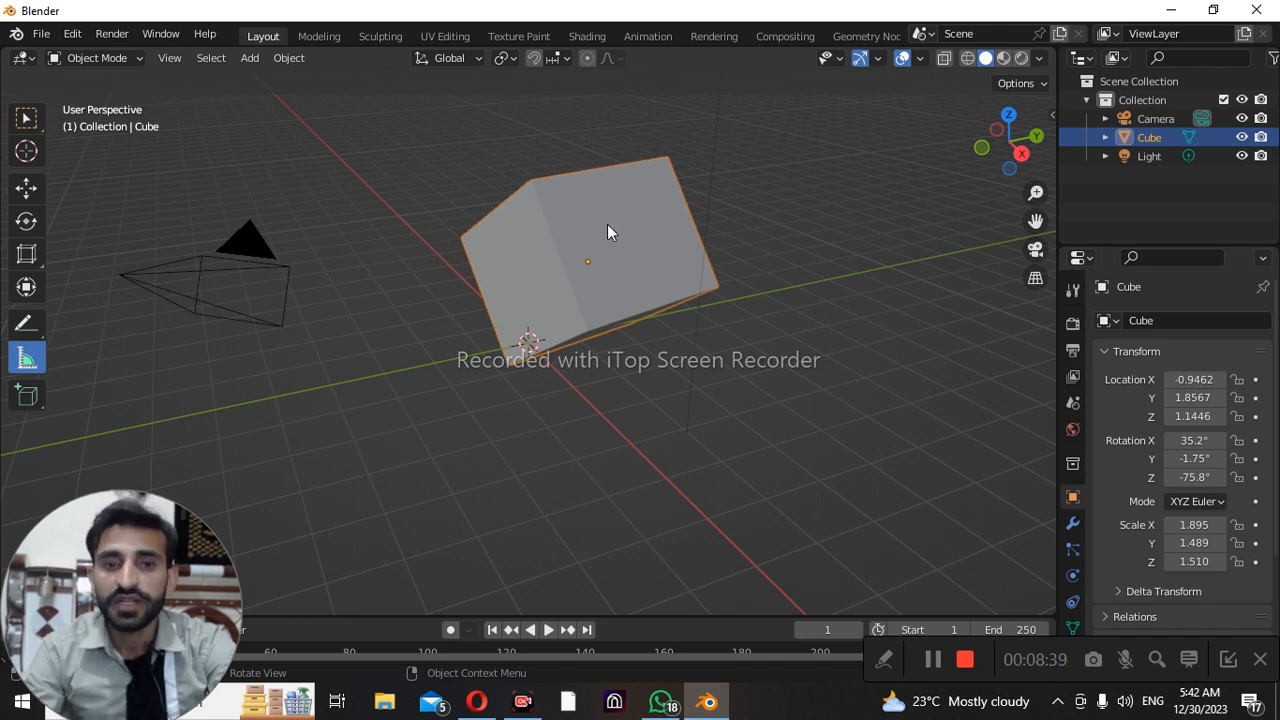
# Measure several distances and angles across the front and side faces of the cube with the Measure tool.
pyautogui.moveTo(607, 224); pyautogui.dragTo(605, 289)
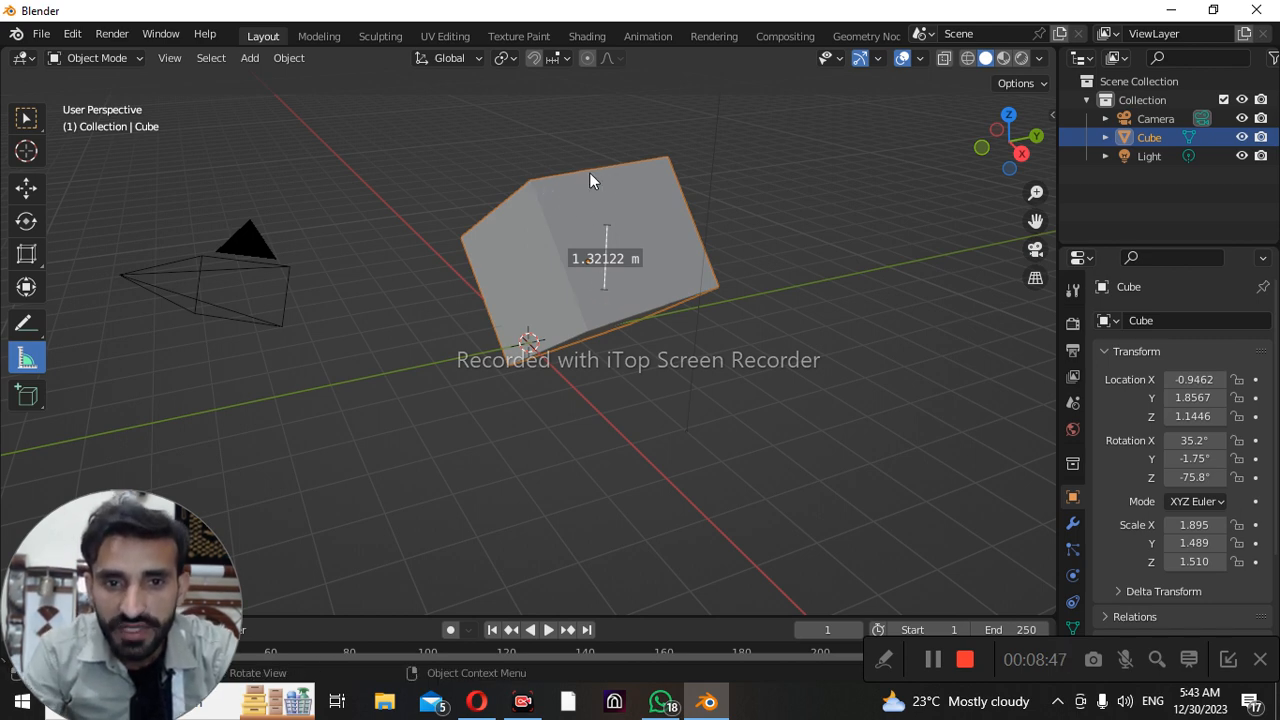
pyautogui.moveTo(589, 172); pyautogui.dragTo(708, 286)
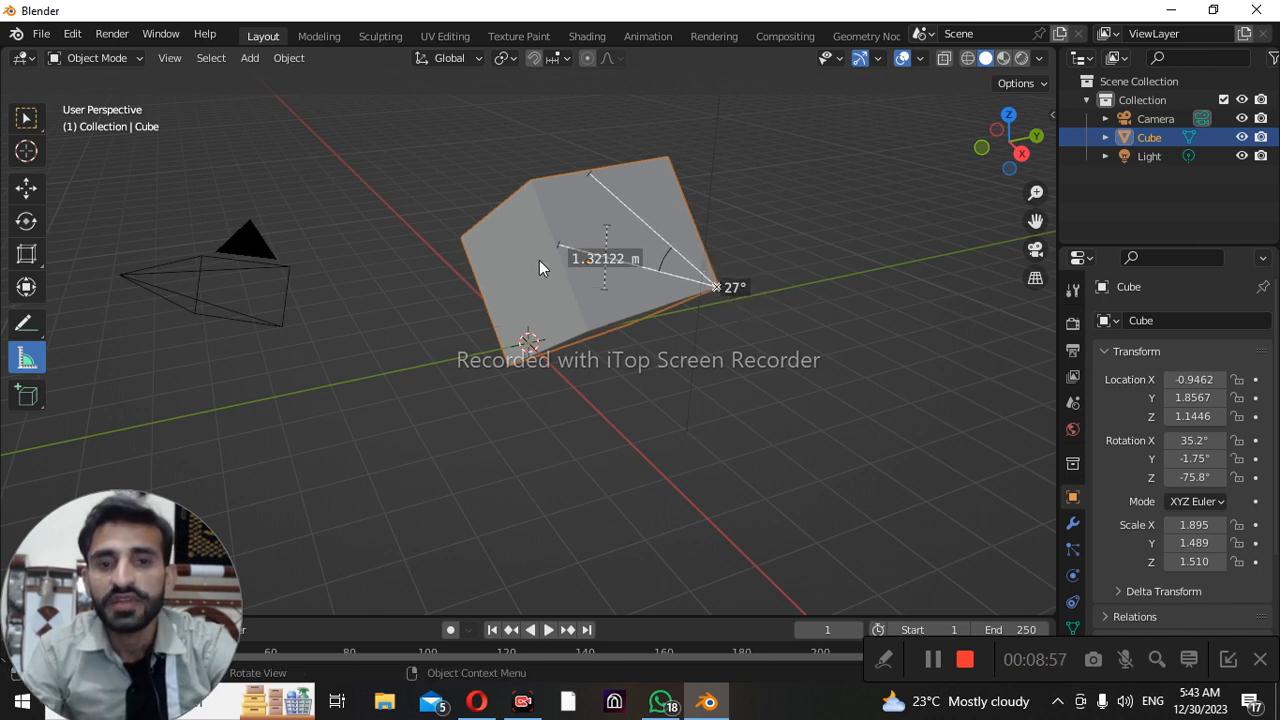
pyautogui.moveTo(633, 267); pyautogui.dragTo(630, 318)
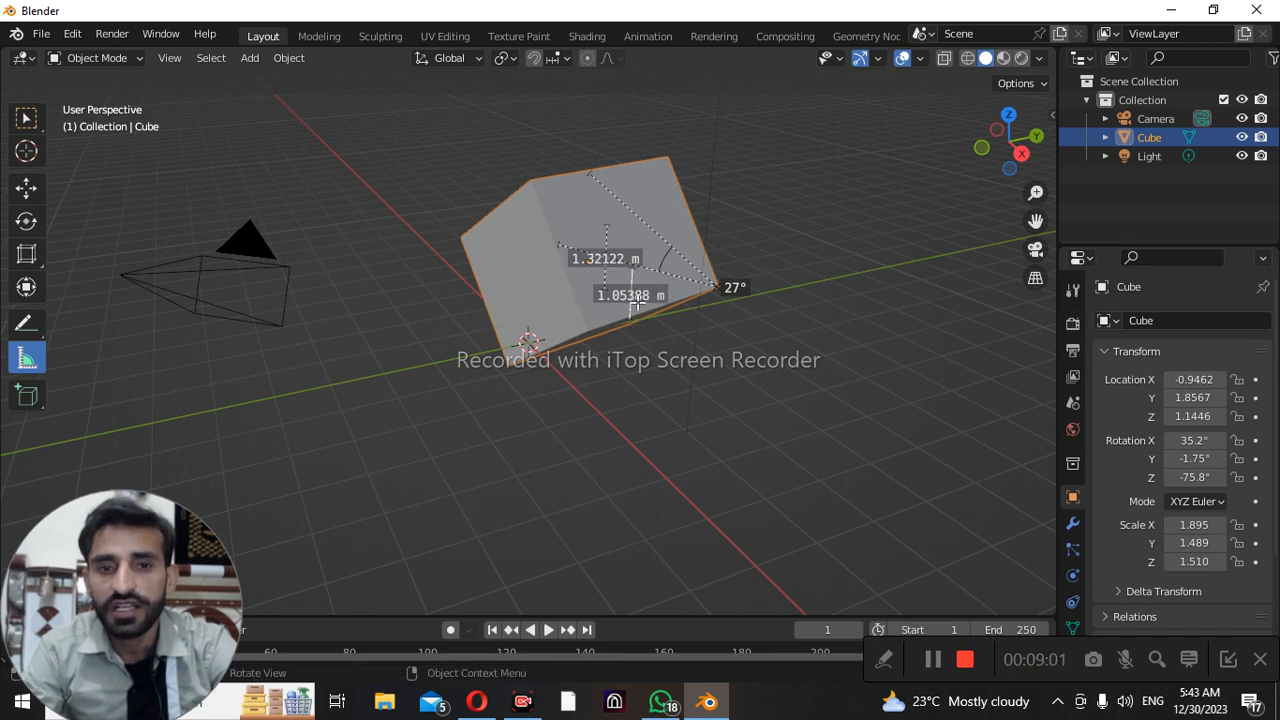
pyautogui.moveTo(632, 295); pyautogui.dragTo(694, 292)
pyautogui.moveTo(584, 302); pyautogui.dragTo(621, 316)
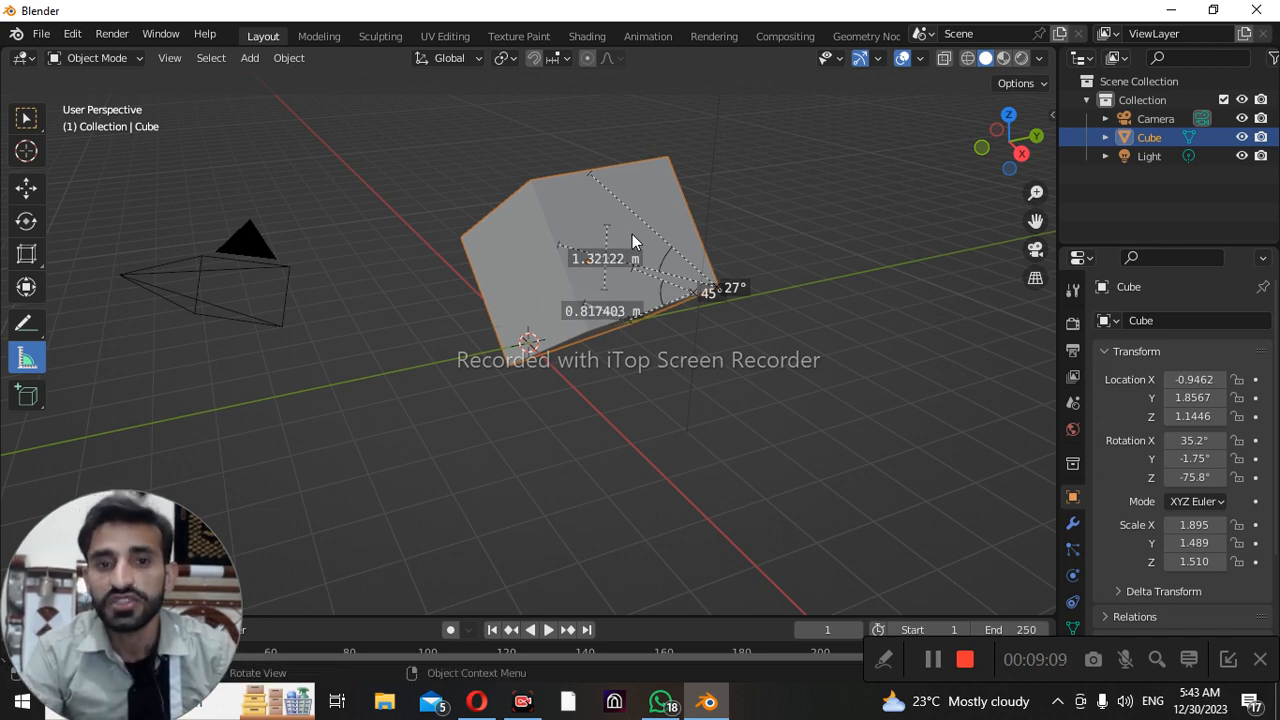
pyautogui.moveTo(569, 187); pyautogui.dragTo(496, 304)
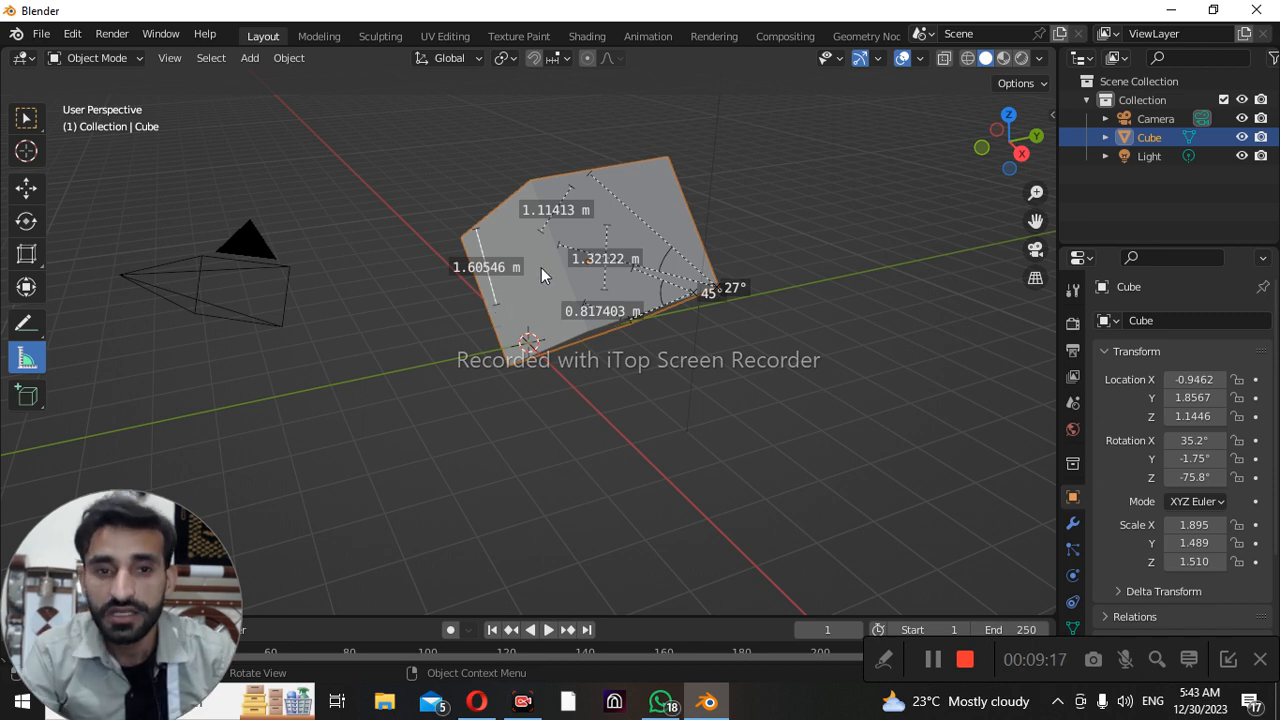
# With the Add Cube tool, add a flat box at about X -20.2, Y 27.4 and a large box around X -22.8, Y 30.1, Z -4.6.
pyautogui.click(41, 408)
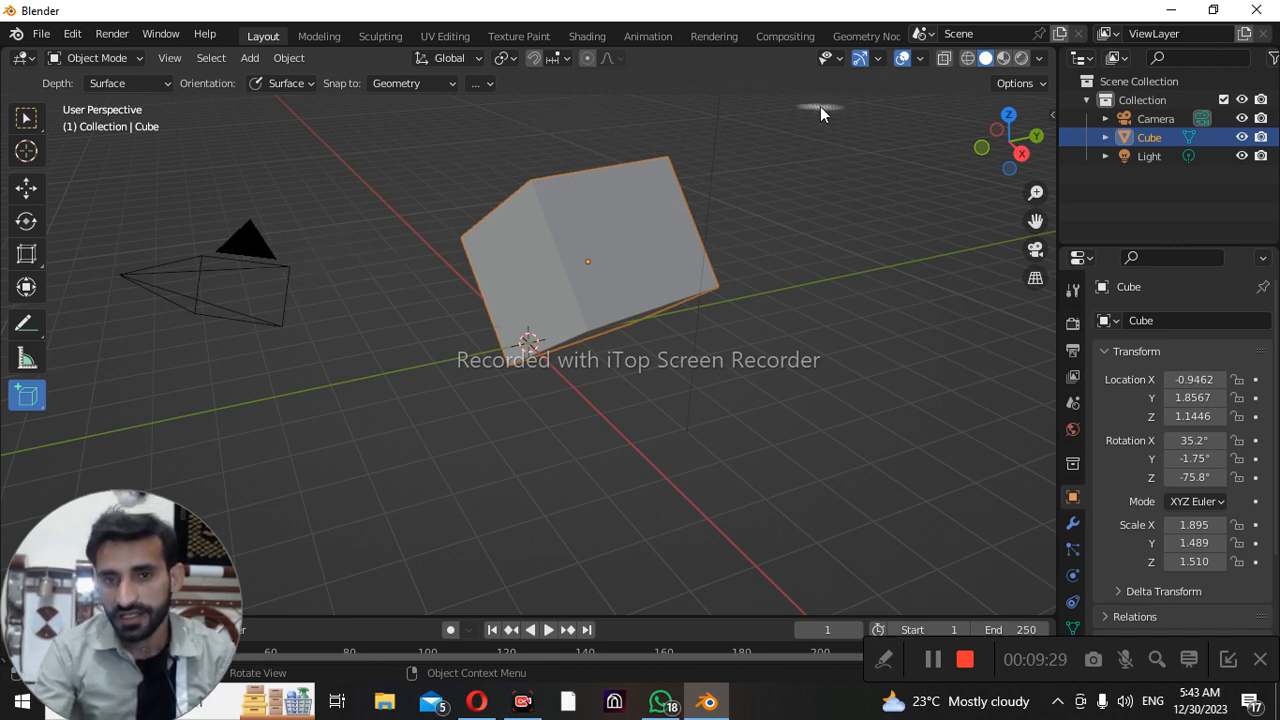
pyautogui.moveTo(820, 95); pyautogui.dragTo(830, 115)
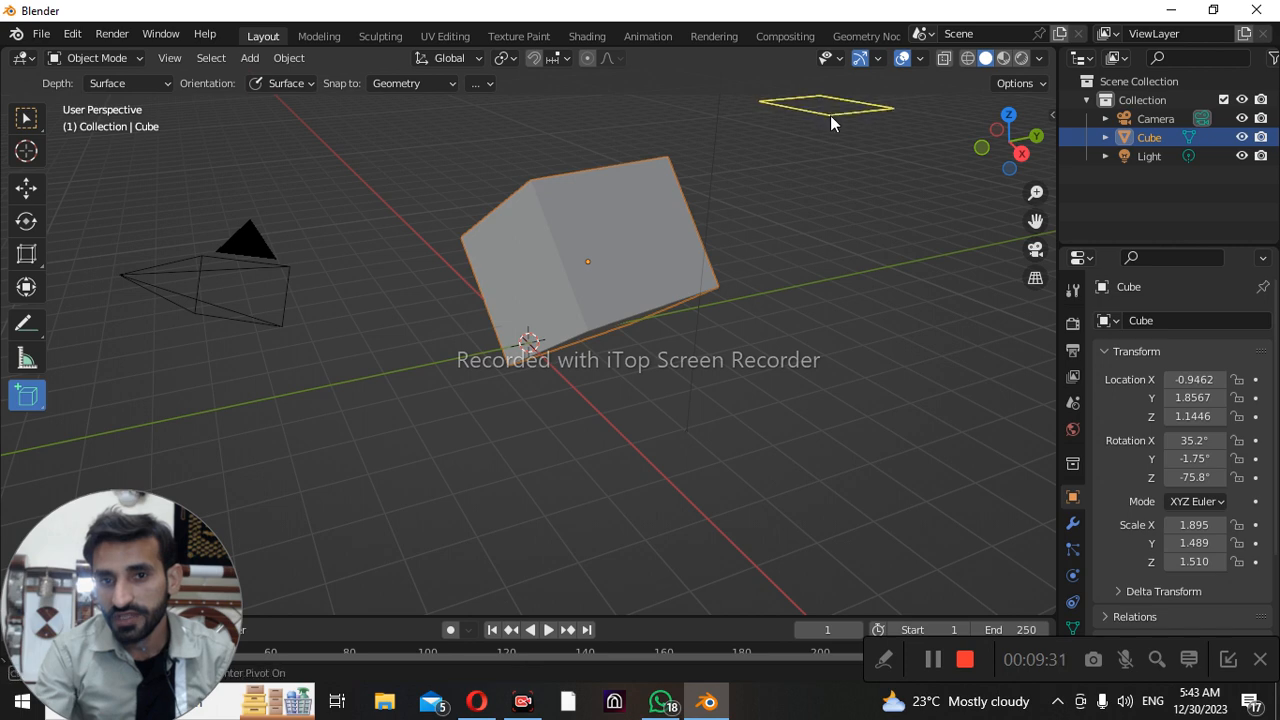
pyautogui.click(833, 114)
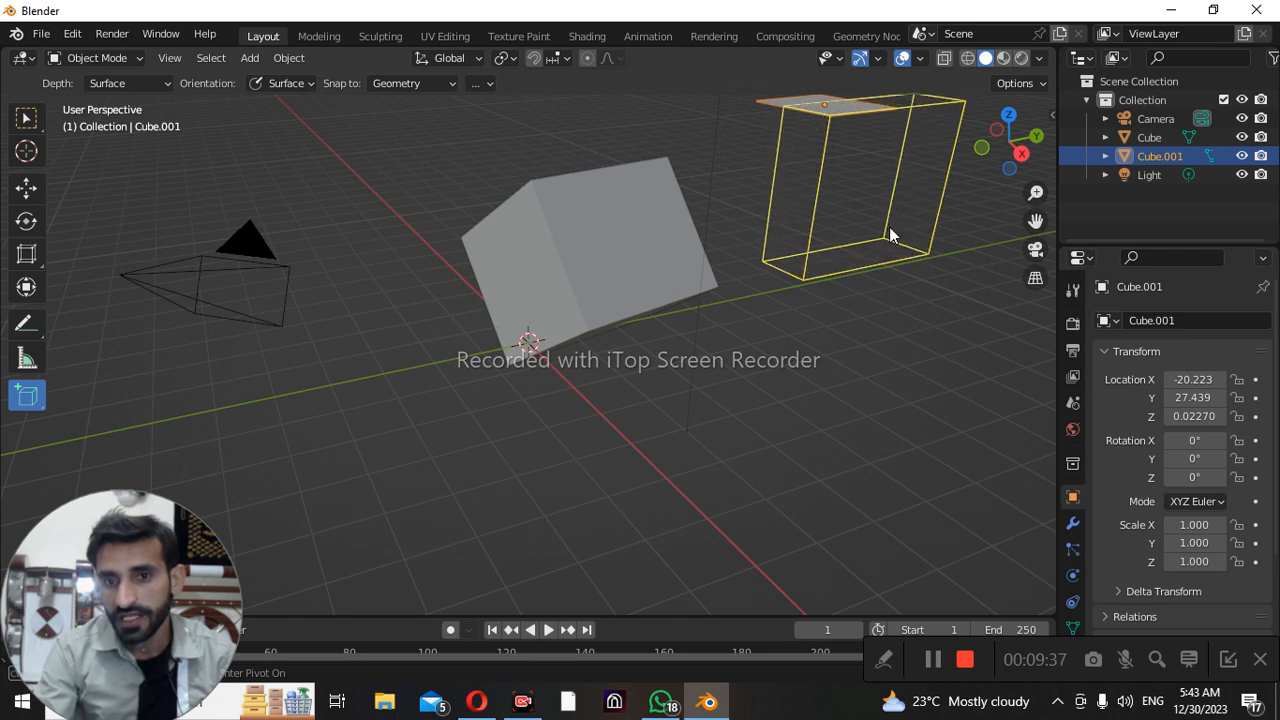
pyautogui.click(815, 198)
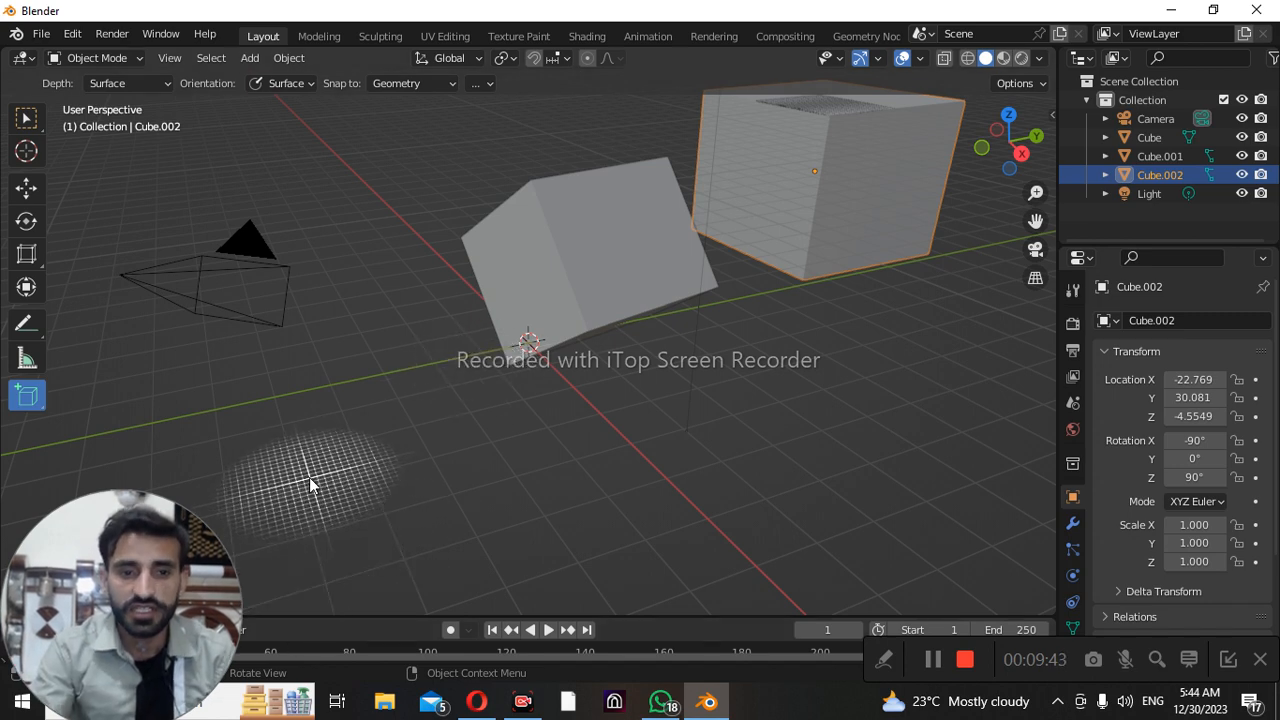
# Add a very thin box in the foreground below the camera, centred at about X 2.24, Y -5.35, Z -1.18.
pyautogui.moveTo(266, 461); pyautogui.dragTo(273, 481)
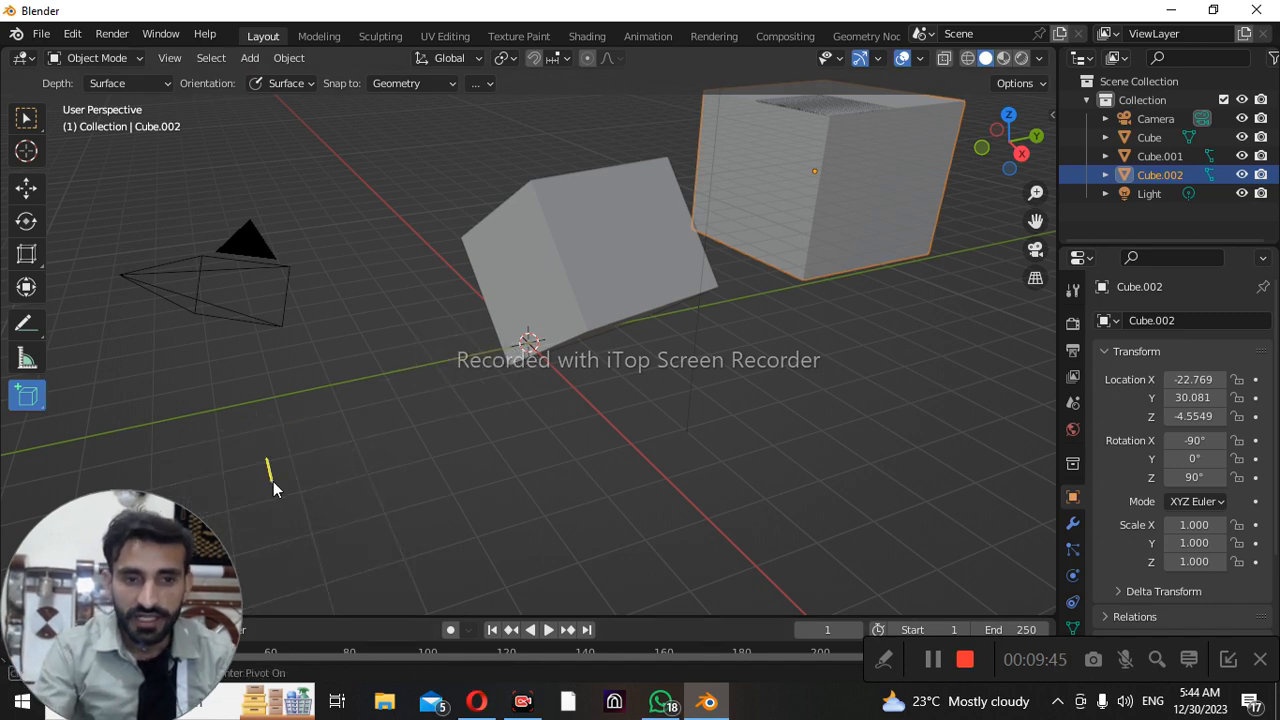
pyautogui.moveTo(307, 545); pyautogui.dragTo(332, 596)
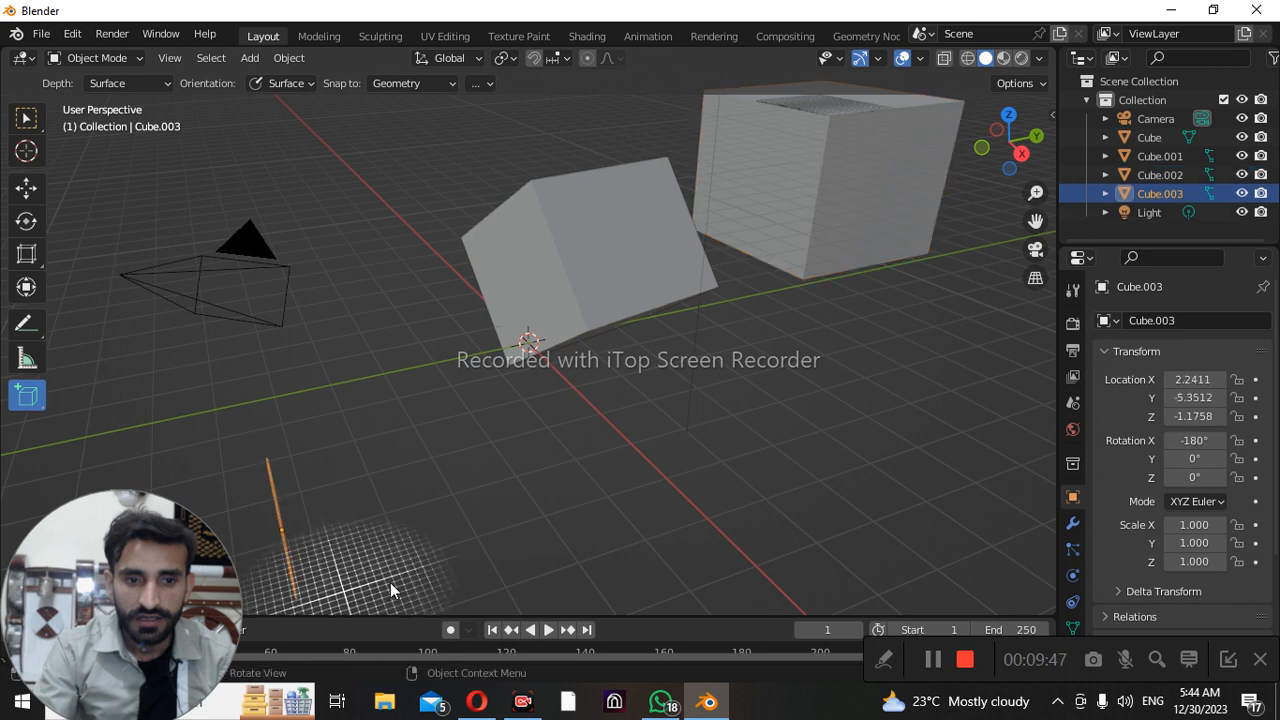
# Add a large tall box on the floor in front of the original cube, centred at about X 3.73, Y -1.77, Z 2.17.
pyautogui.click(354, 401)
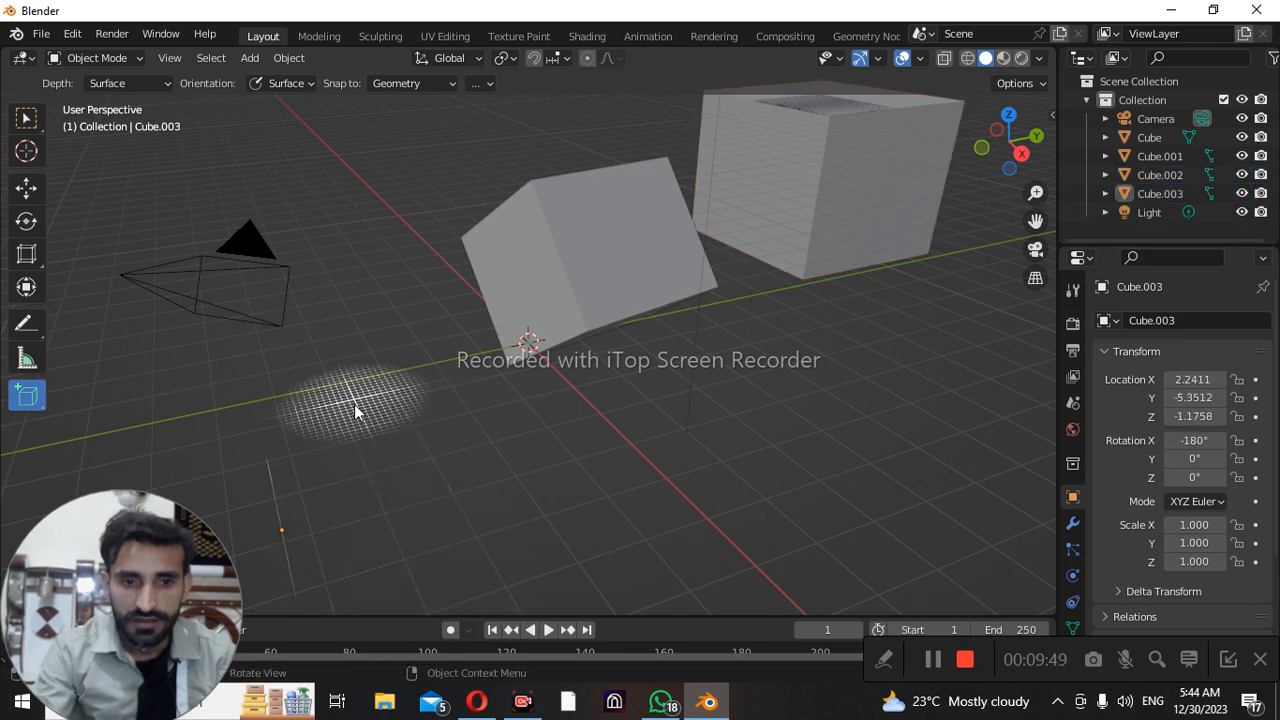
pyautogui.moveTo(354, 404); pyautogui.dragTo(748, 539)
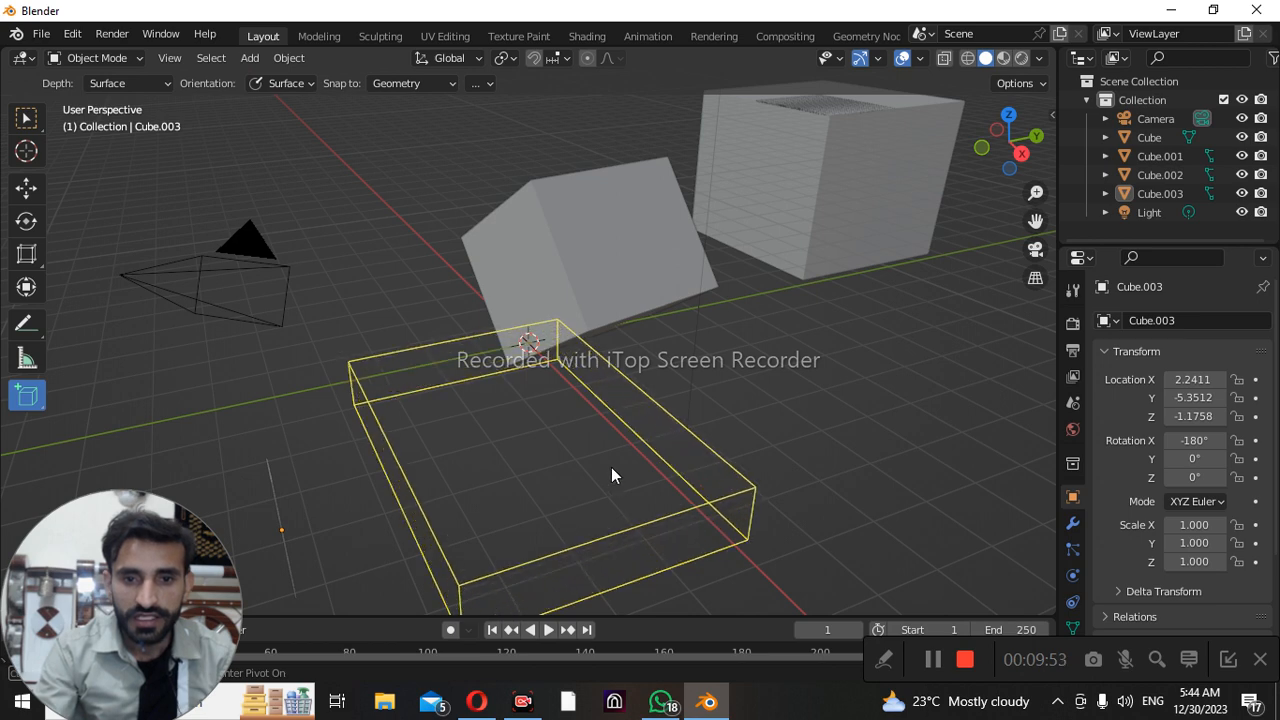
pyautogui.click(481, 225)
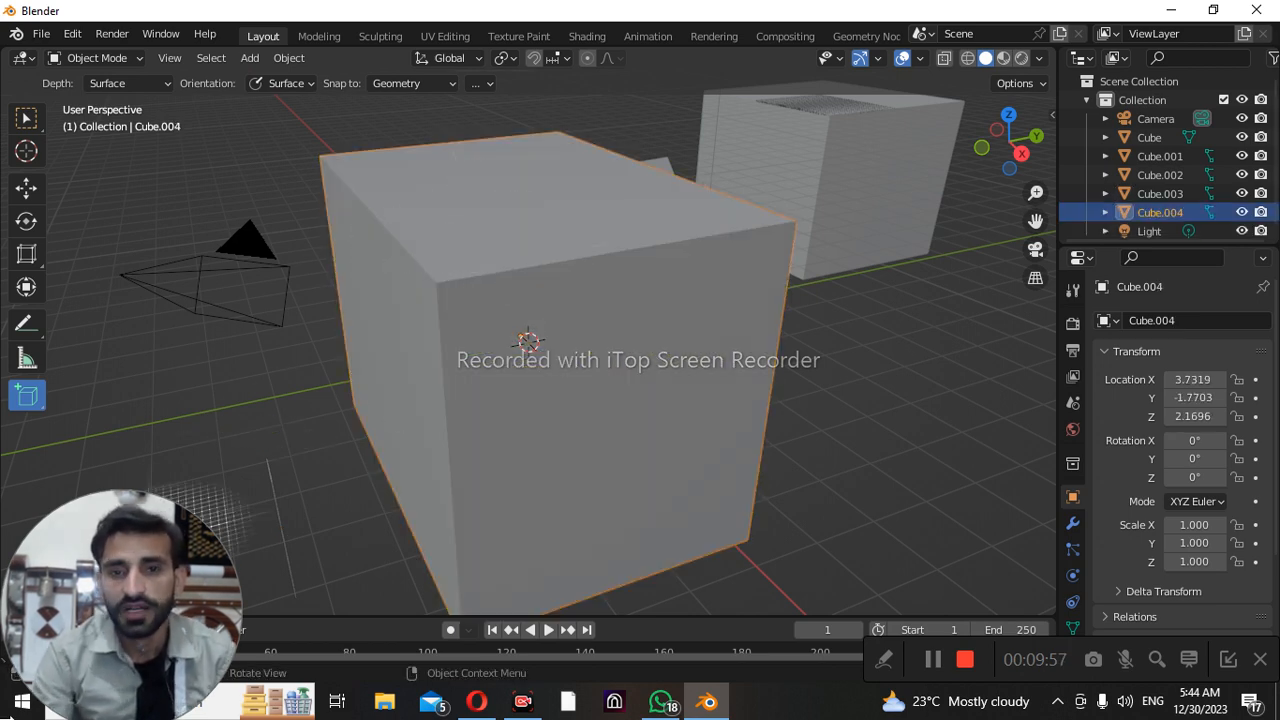